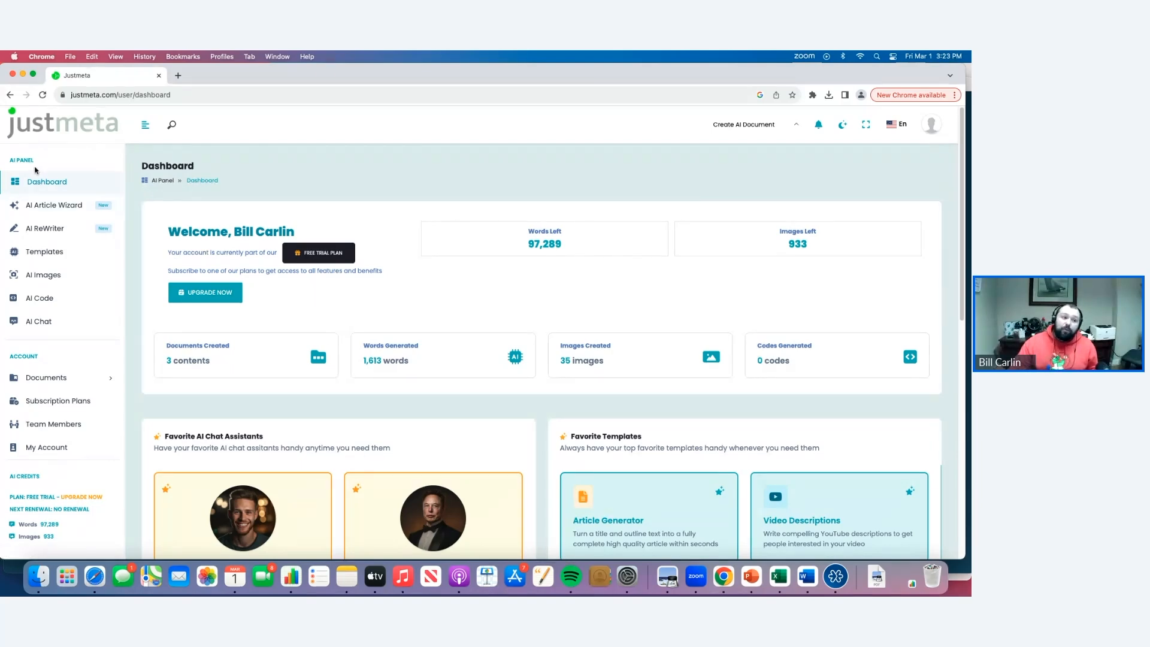
# Open the AI Article Wizard, enter the topic "How to increase my bench press" and generate keywords for it.
pyautogui.click(47, 207)
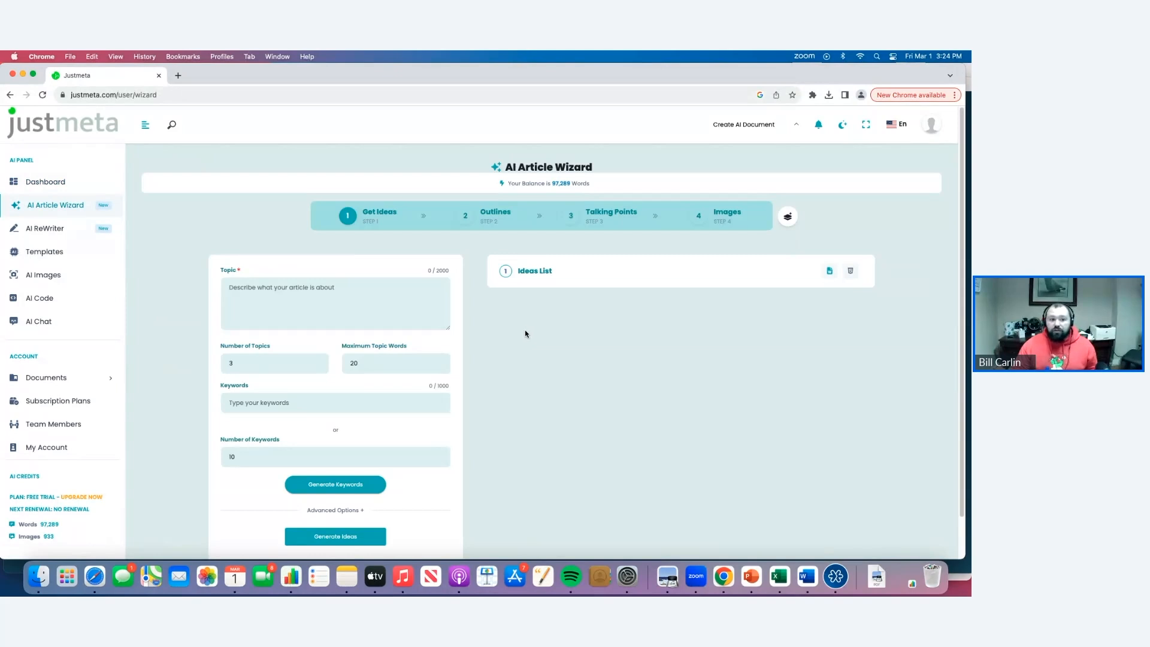
pyautogui.click(419, 299)
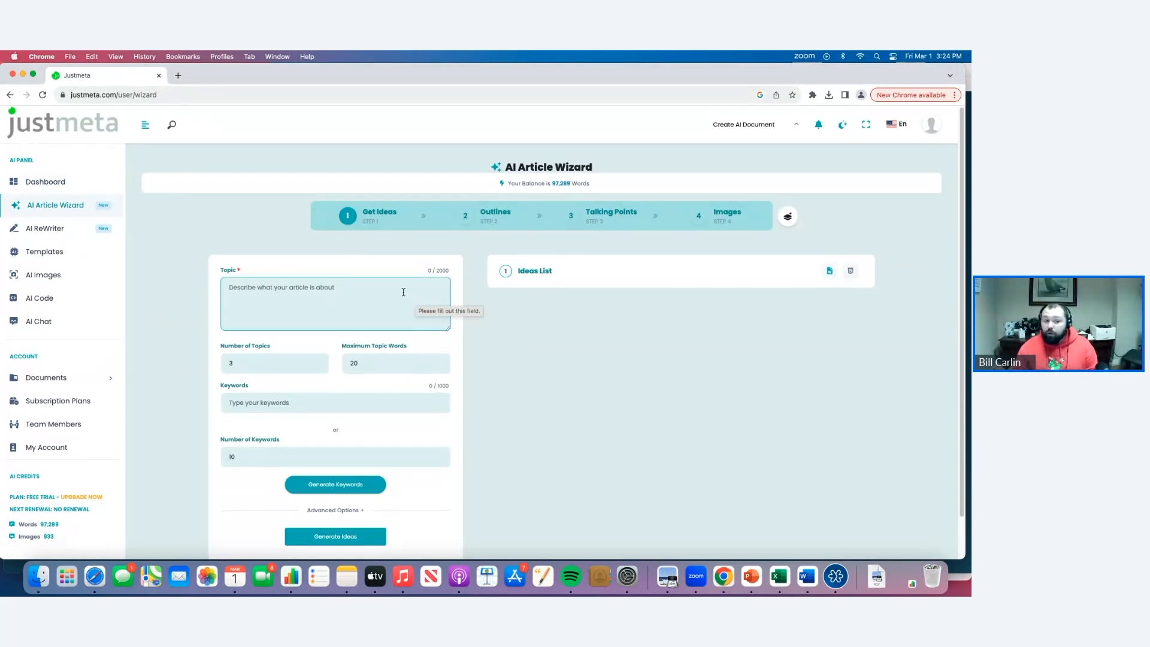
pyautogui.write('How to increase my bench press')
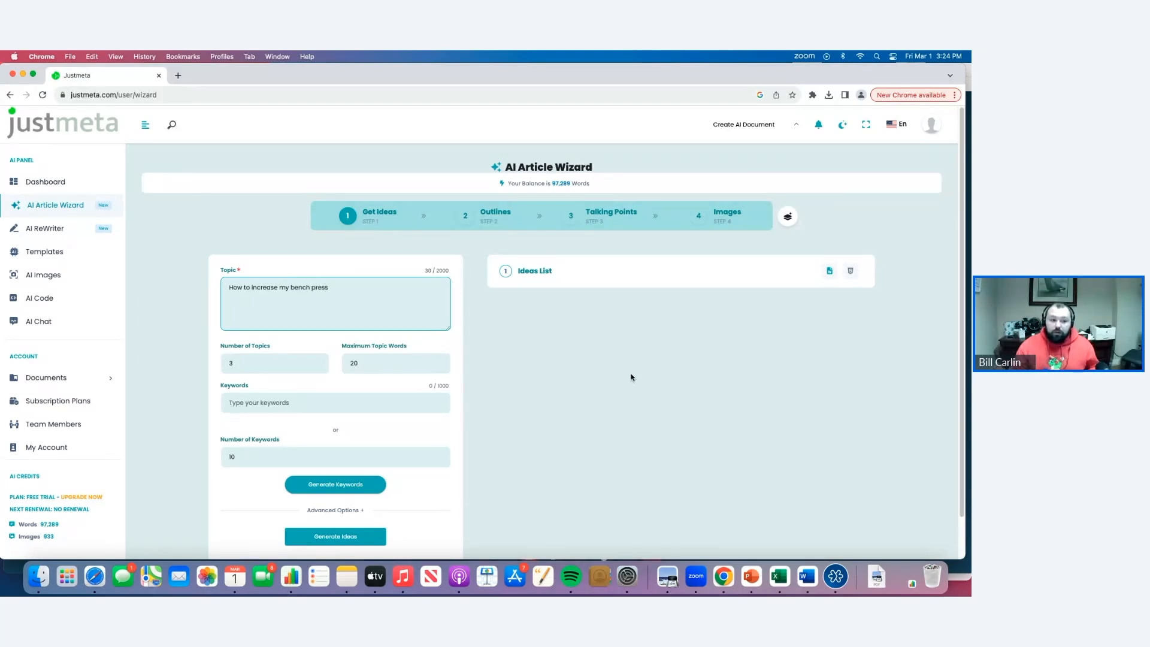
pyautogui.click(629, 376)
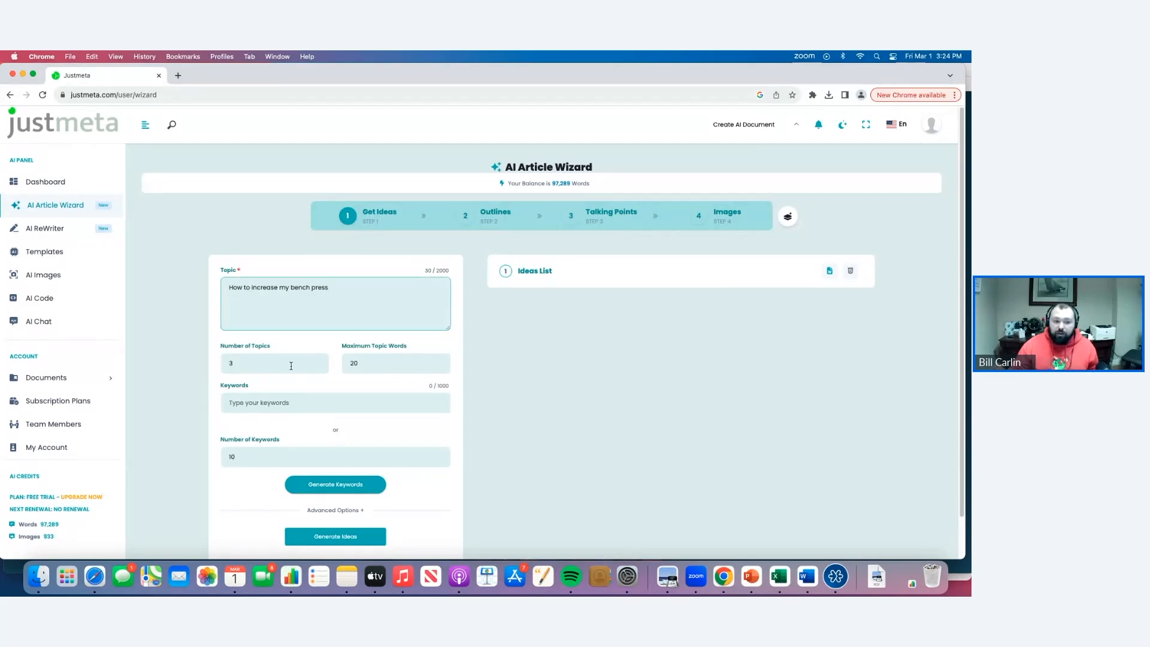
pyautogui.click(334, 487)
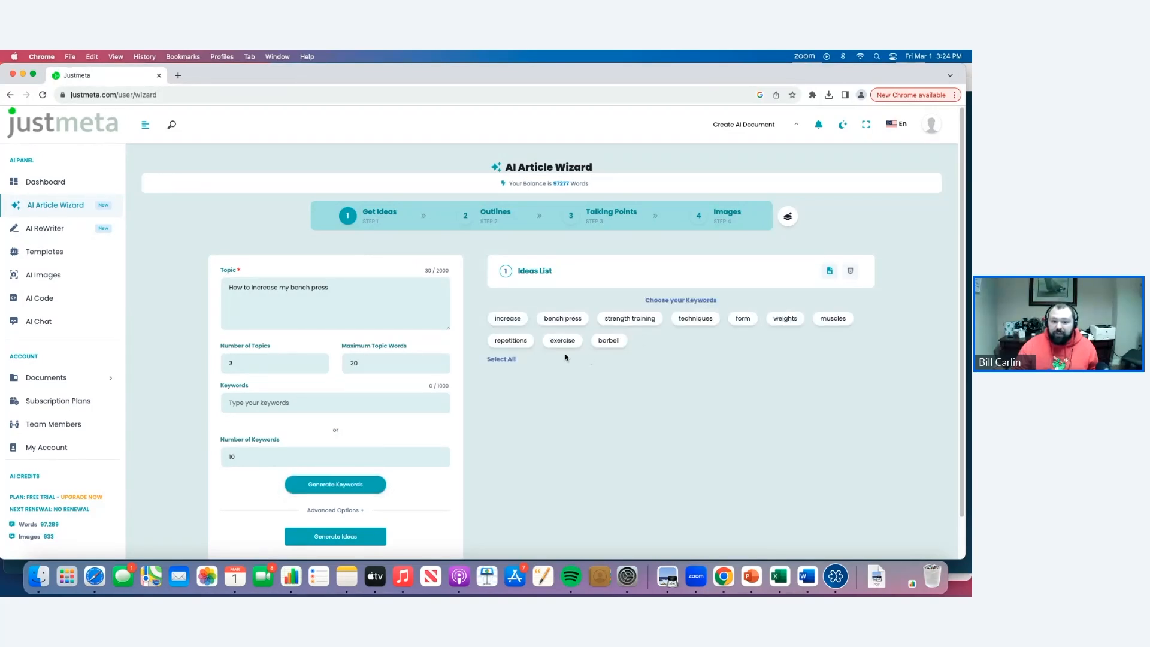
# Choose the keywords bench press, strength training, techniques, form, weights, muscles and repetitions for the article.
pyautogui.click(561, 319)
pyautogui.click(626, 322)
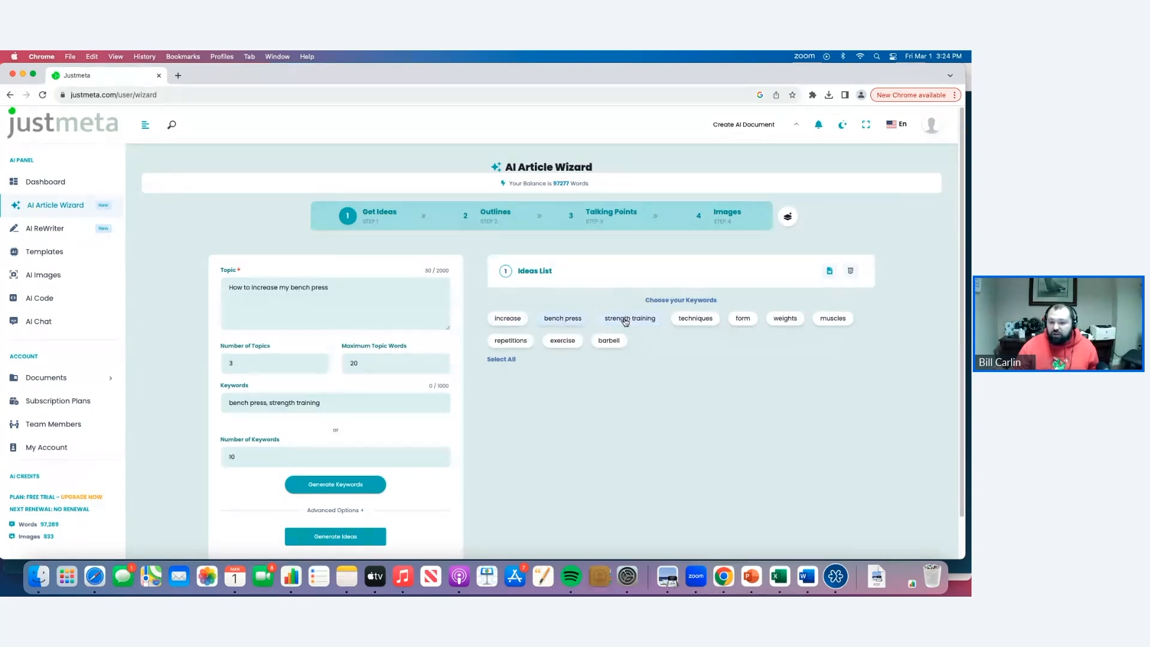
pyautogui.click(693, 322)
pyautogui.click(743, 318)
pyautogui.click(785, 318)
pyautogui.click(823, 321)
pyautogui.click(512, 341)
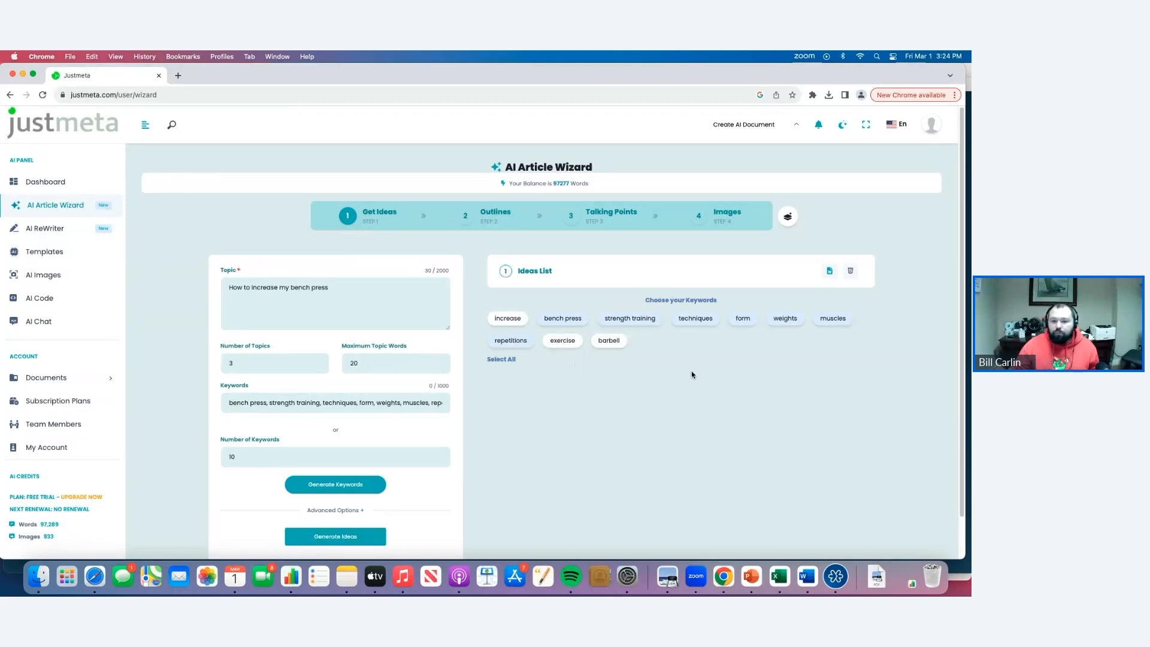
# Generate article ideas and continue to the outlines stage with the idea "Improving your bench press technique".
pyautogui.scroll(-1, 434, 491)
pyautogui.click(343, 521)
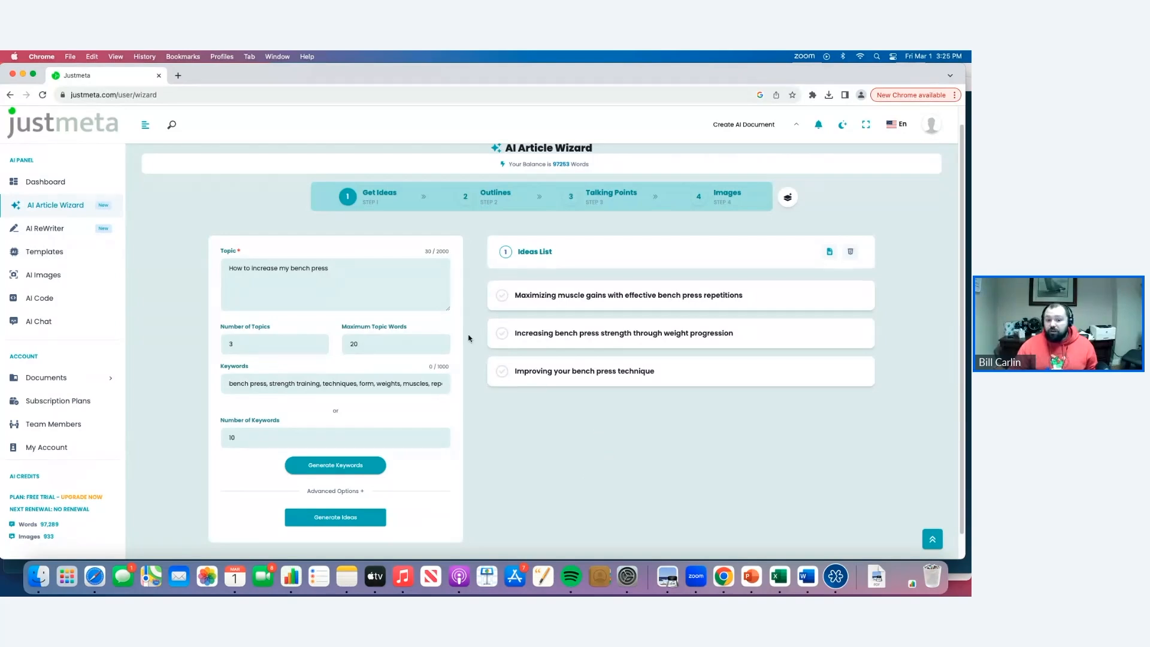
pyautogui.click(502, 370)
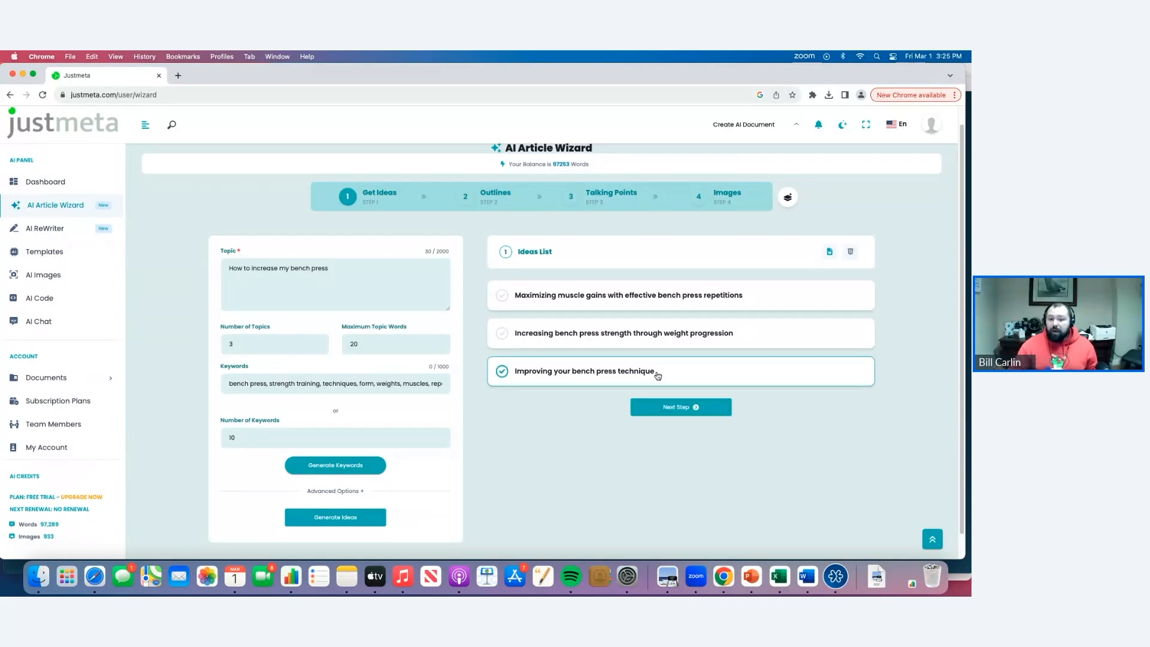
pyautogui.click(668, 406)
# Capitalize the article title so that it reads "Improving Your Bench Press Technique".
pyautogui.click(259, 282)
pyautogui.press('BackSpace')
pyautogui.write('Your ')
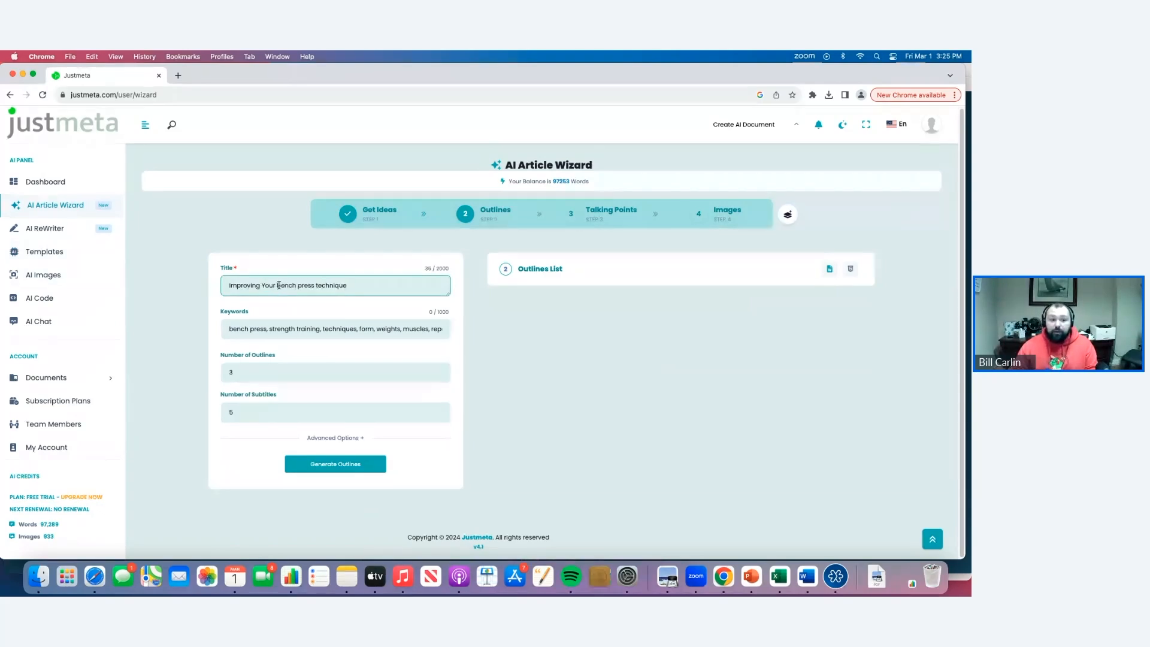
pyautogui.write('B')
pyautogui.press('Delete')
pyautogui.write('P')
pyautogui.press('Delete')
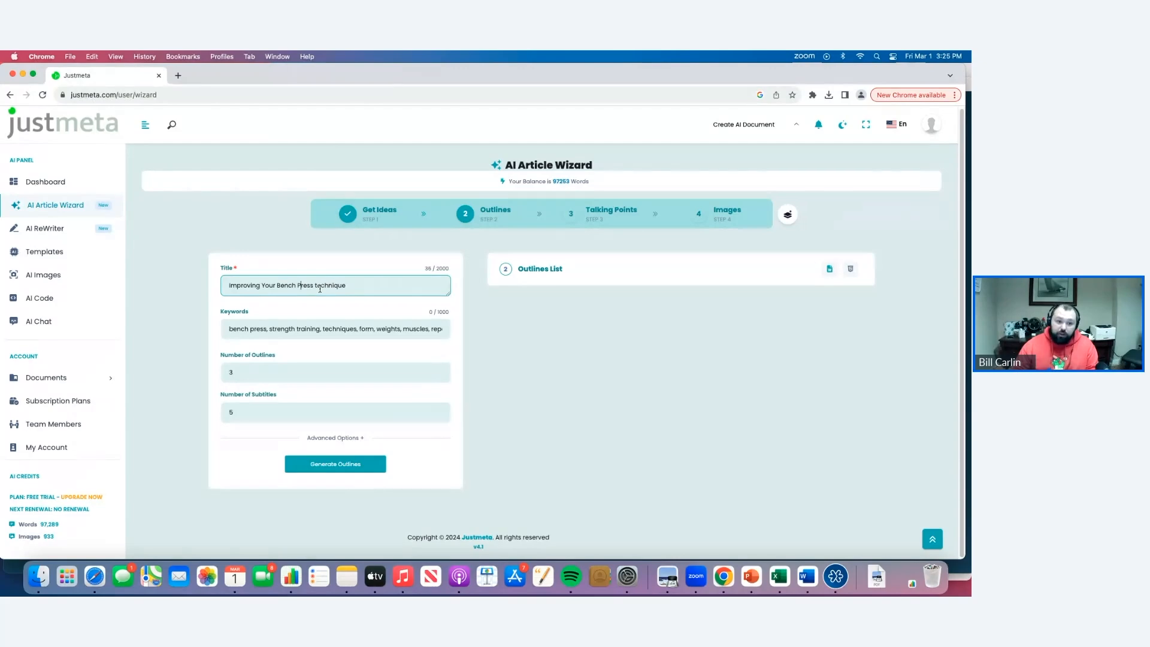
pyautogui.write('T')
pyautogui.press('Delete')
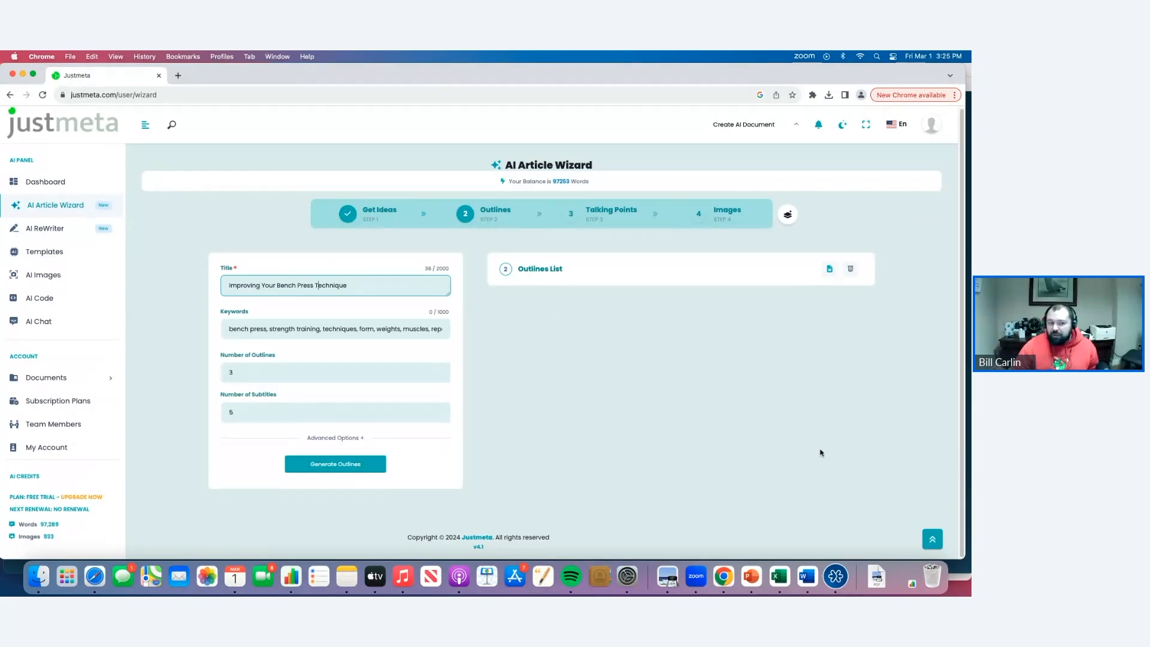
# Generate 3 outlines and continue to the talking points with the outline that starts with "Proper Form and Technique".
pyautogui.click(438, 370)
pyautogui.click(439, 375)
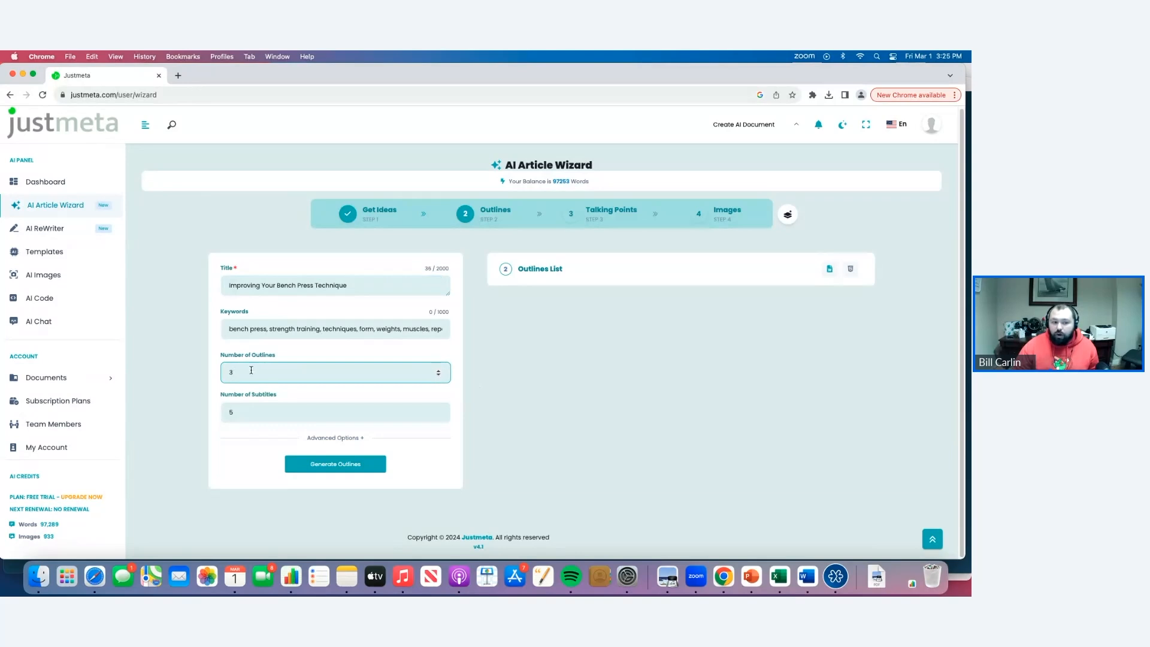
pyautogui.click(343, 465)
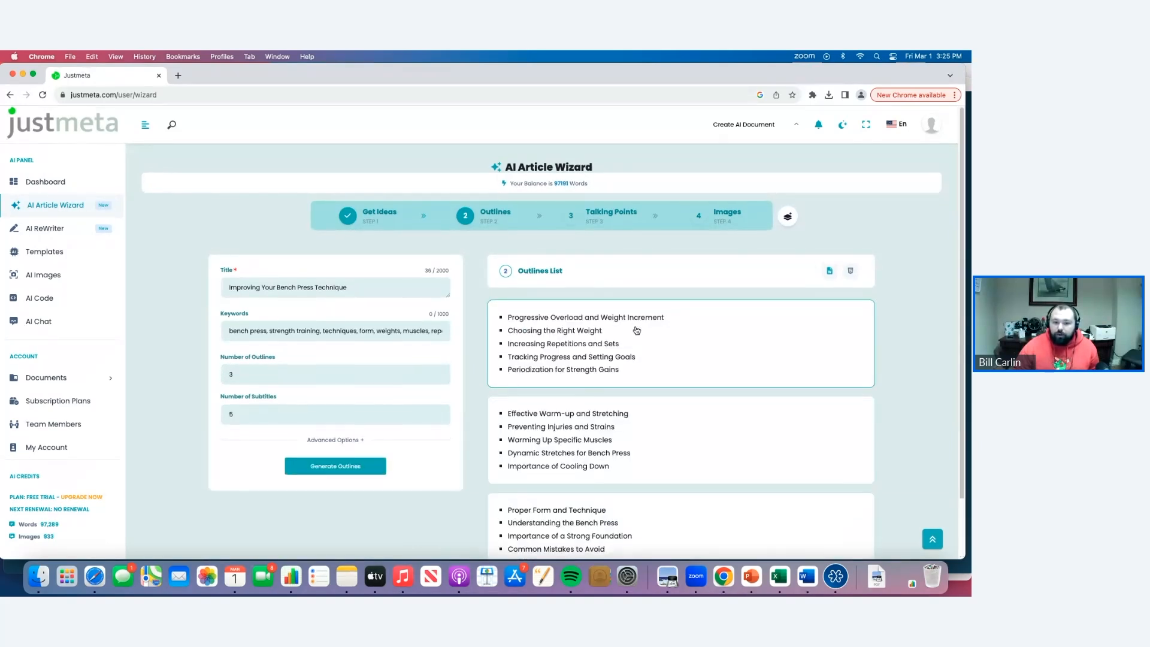
pyautogui.scroll(-2, 635, 330)
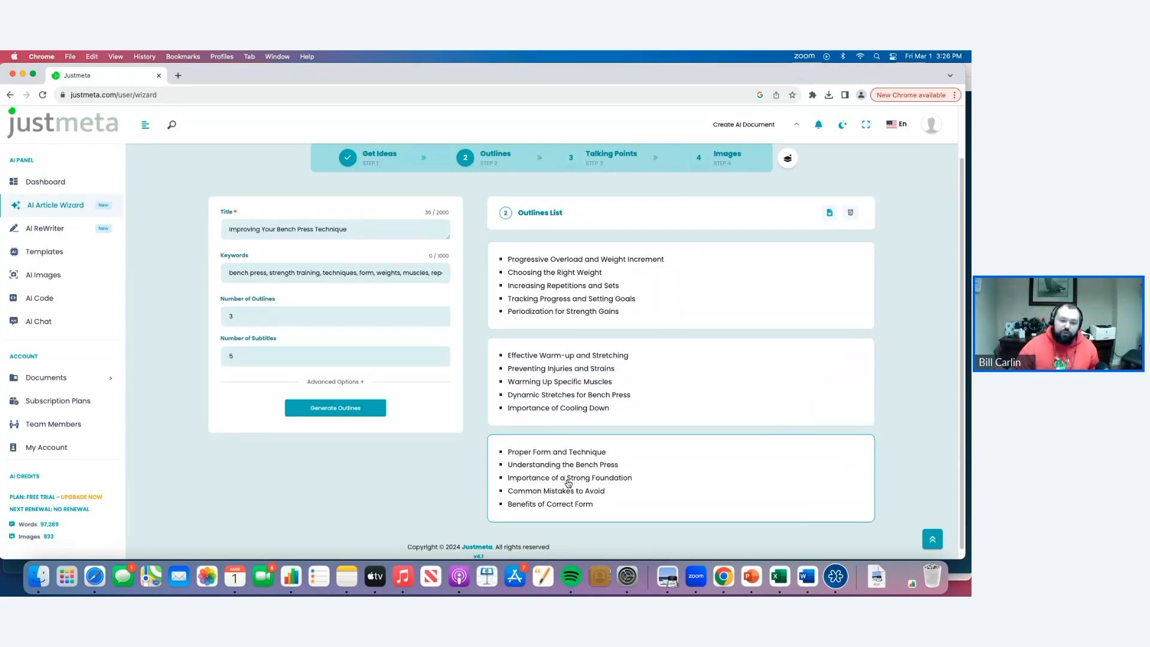
pyautogui.click(692, 542)
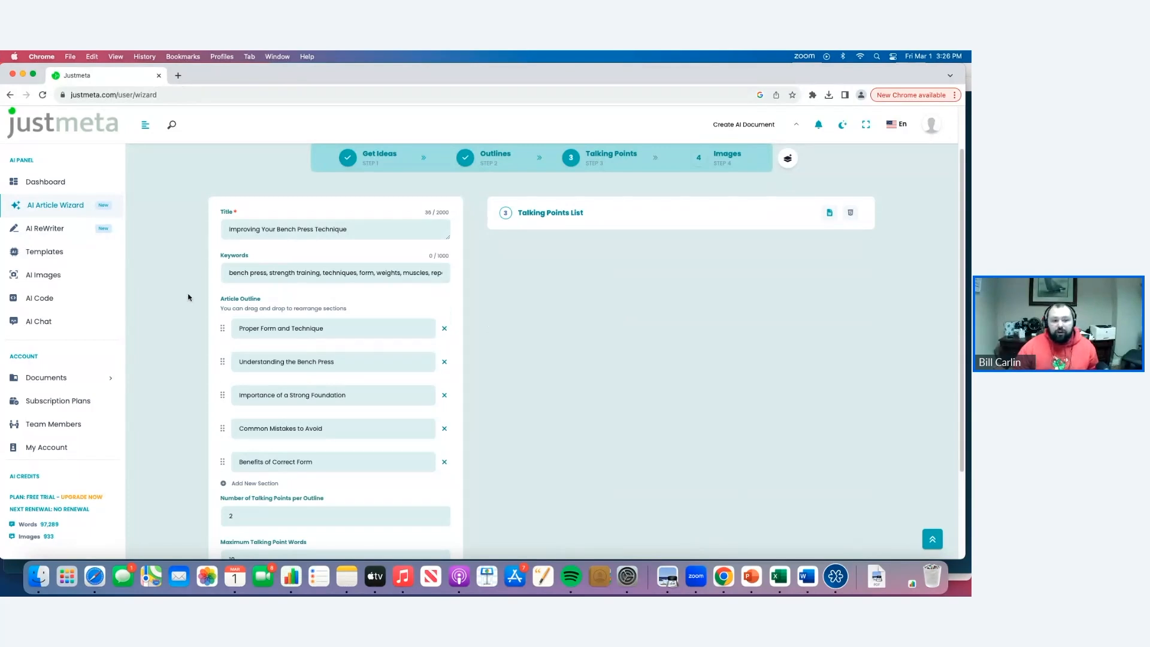
# Add the section "Importance of Sleep and Rest" to the article outline and set the number of talking points per outline to 3.
pyautogui.moveTo(220, 360)
pyautogui.mouseDown()
pyautogui.moveTo(218, 323)
pyautogui.moveTo(226, 444)
pyautogui.moveTo(221, 361)
pyautogui.mouseUp()
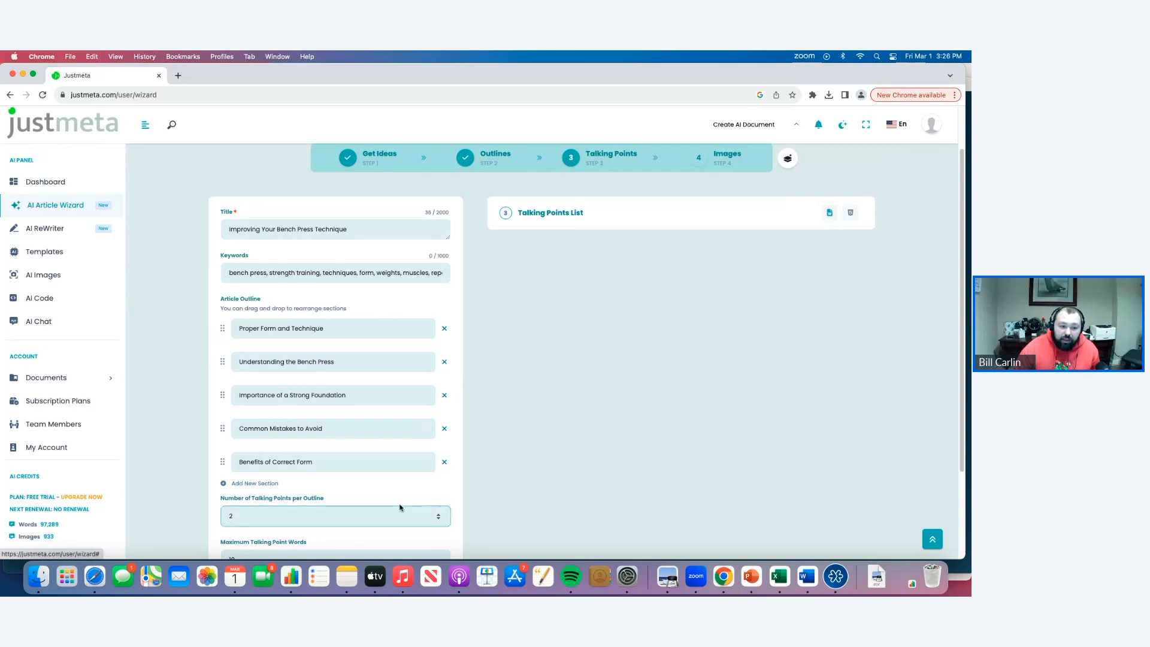
pyautogui.click(260, 483)
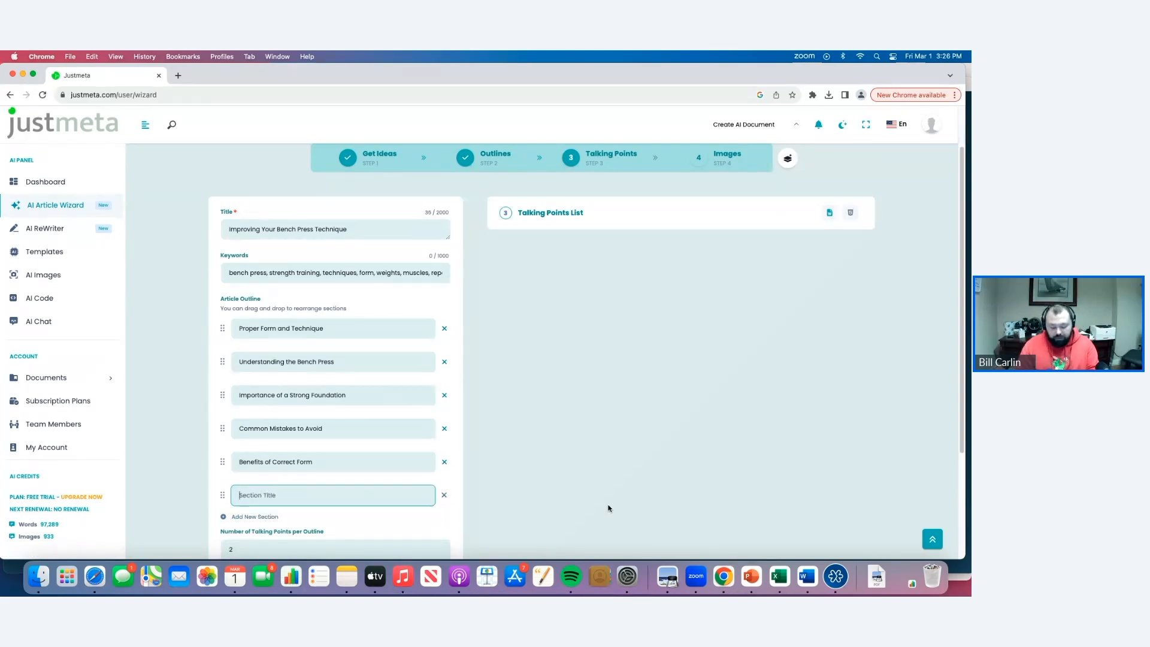
pyautogui.write('Imp')
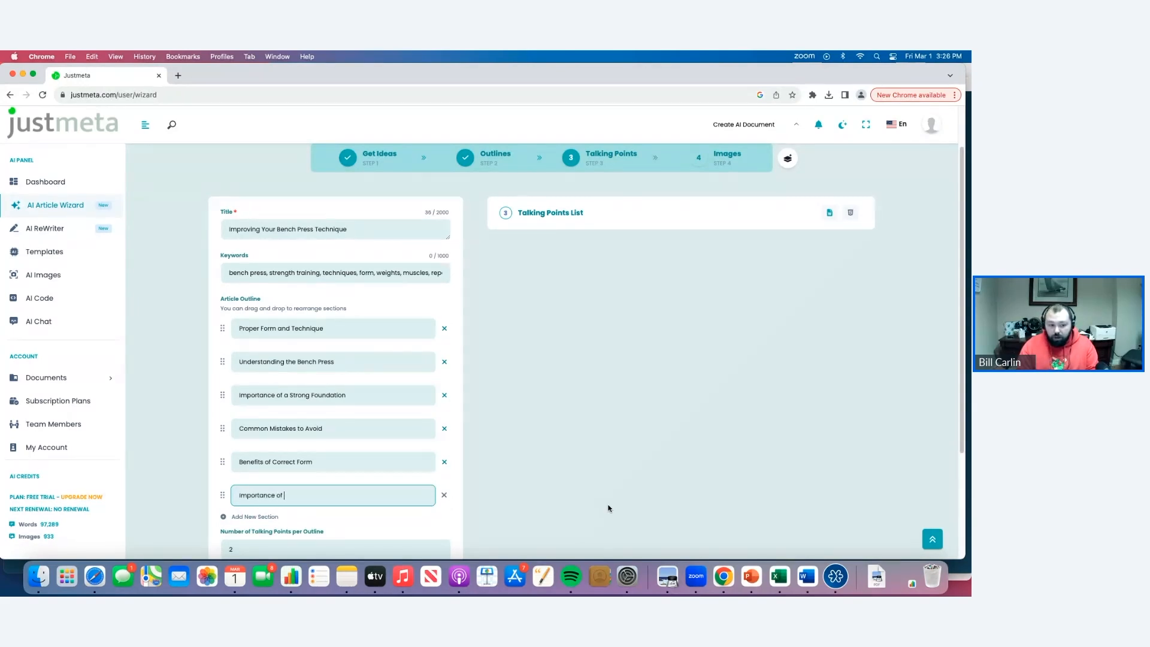
pyautogui.write('ortance of Sle')
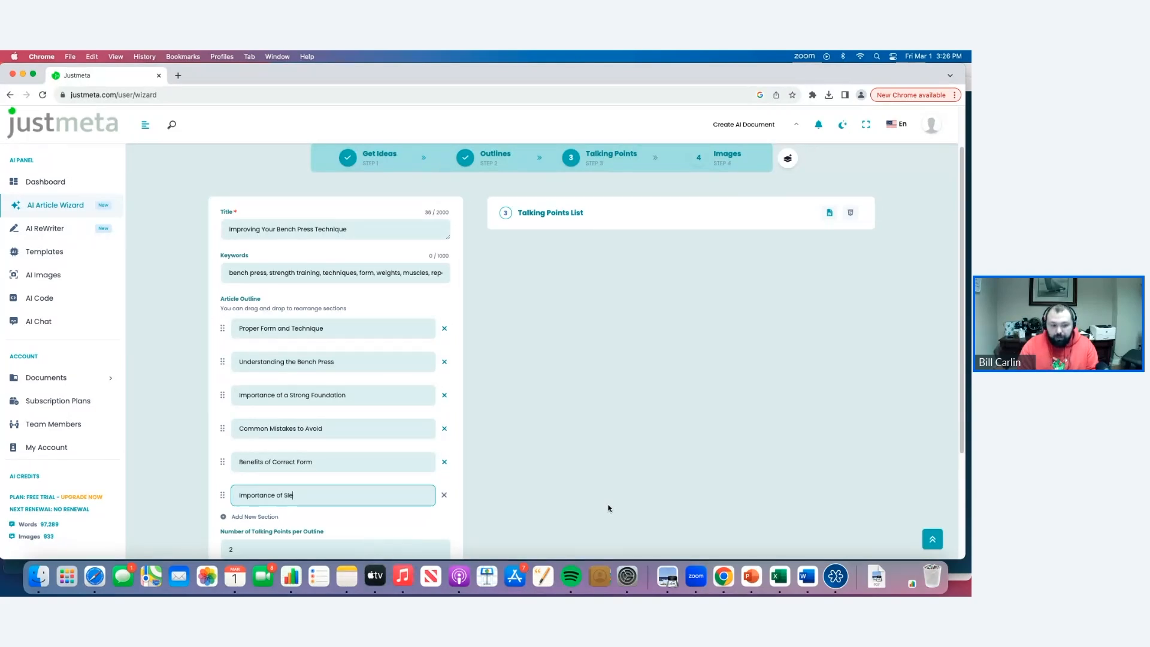
pyautogui.write('ep and Rest')
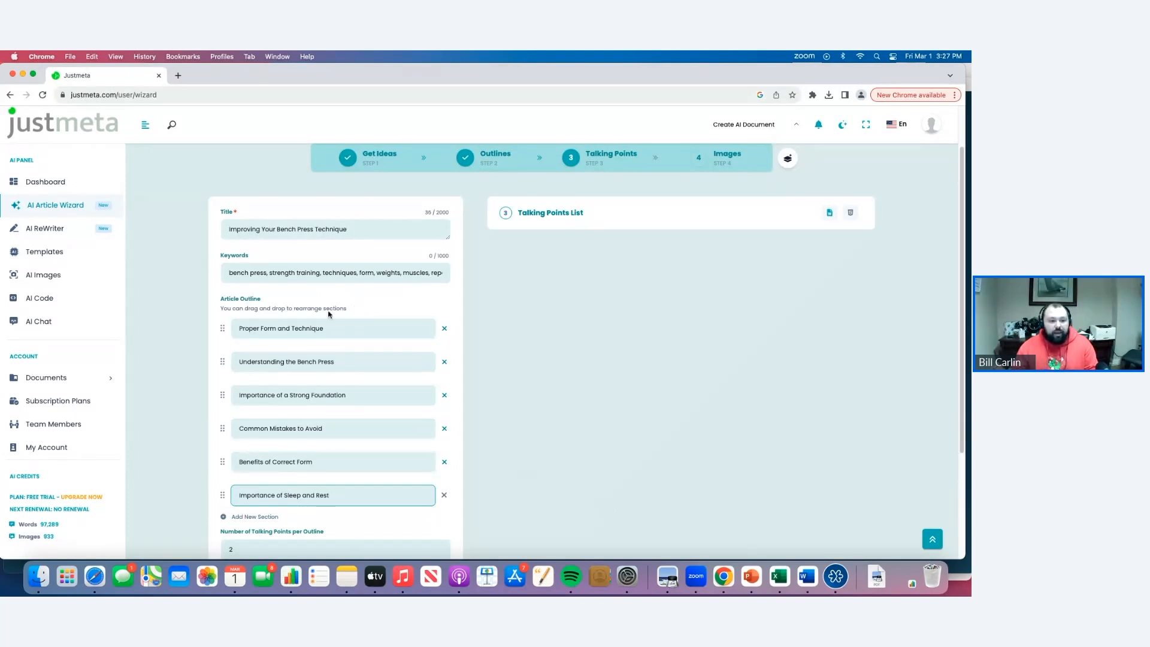
pyautogui.scroll(-3, 465, 526)
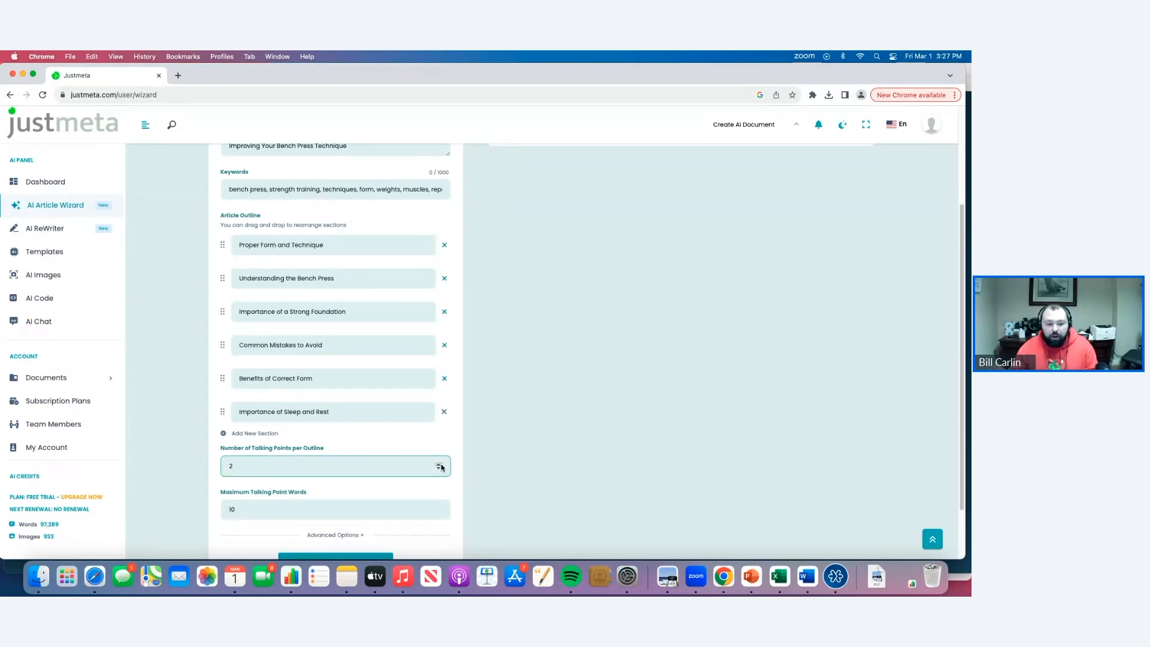
pyautogui.click(441, 465)
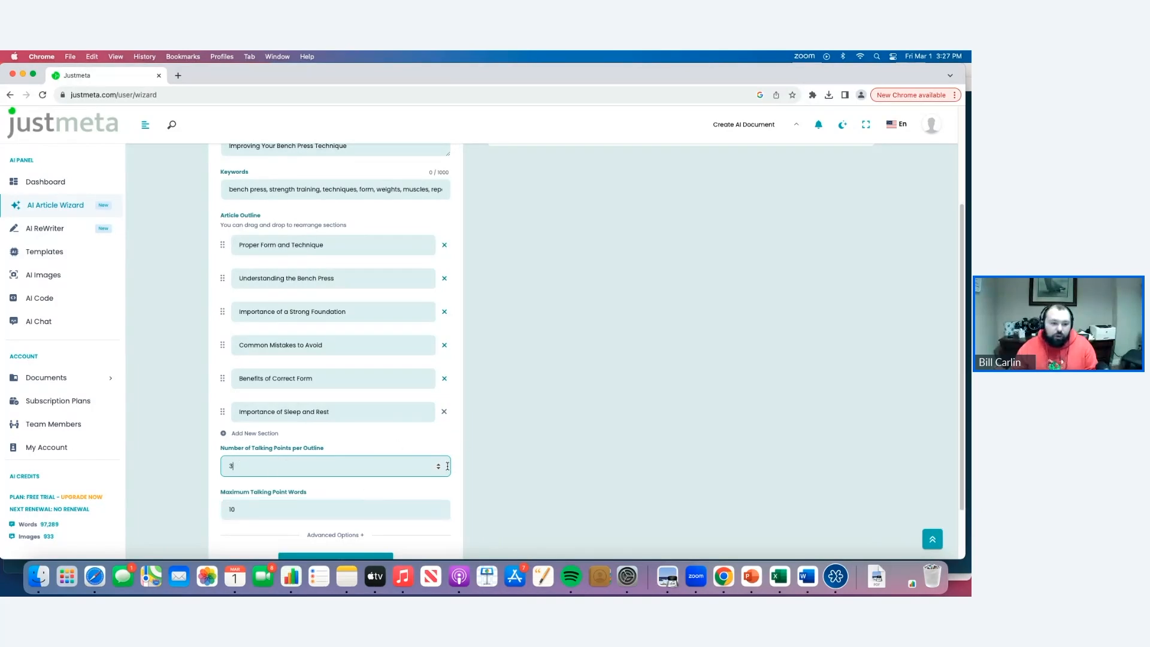
# Expand the advanced options and look through the available choices for writing tone, creativity, point of view and language.
pyautogui.scroll(-1, 448, 467)
pyautogui.scroll(-1, 447, 466)
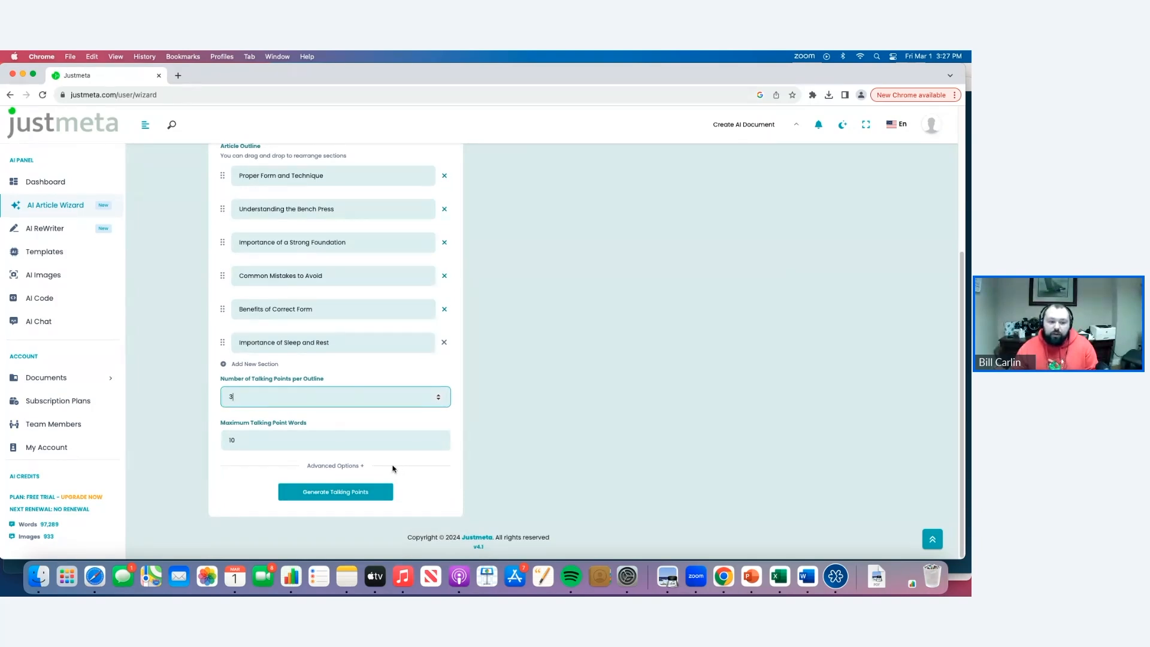
pyautogui.click(353, 467)
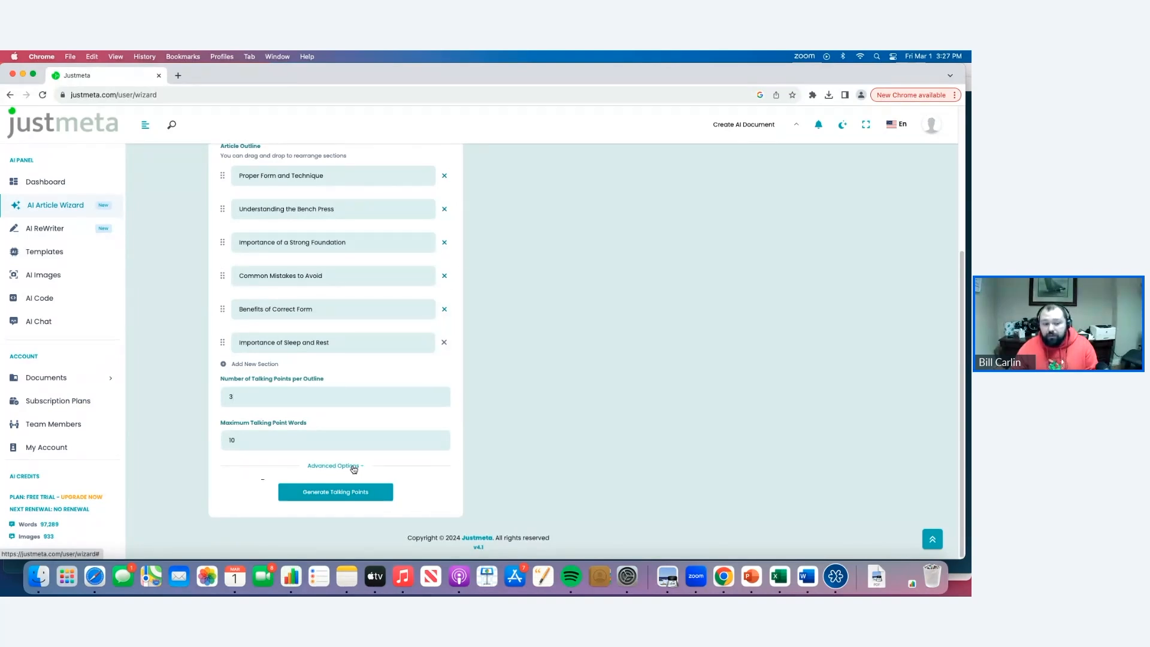
pyautogui.scroll(-3, 371, 473)
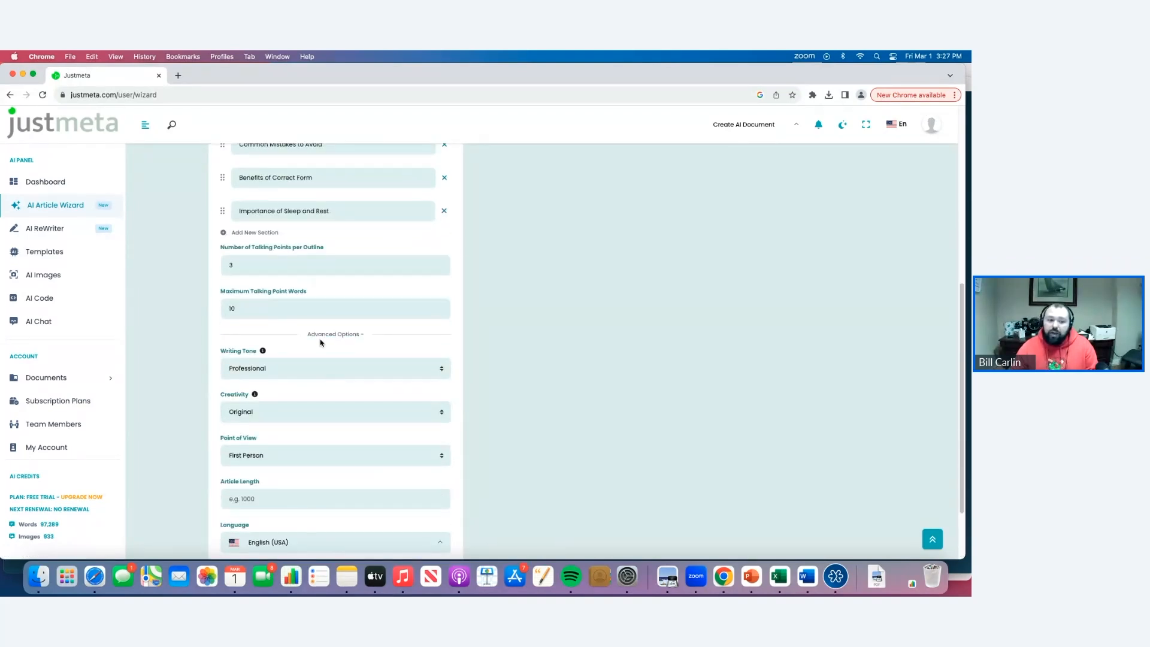
pyautogui.scroll(-2, 301, 407)
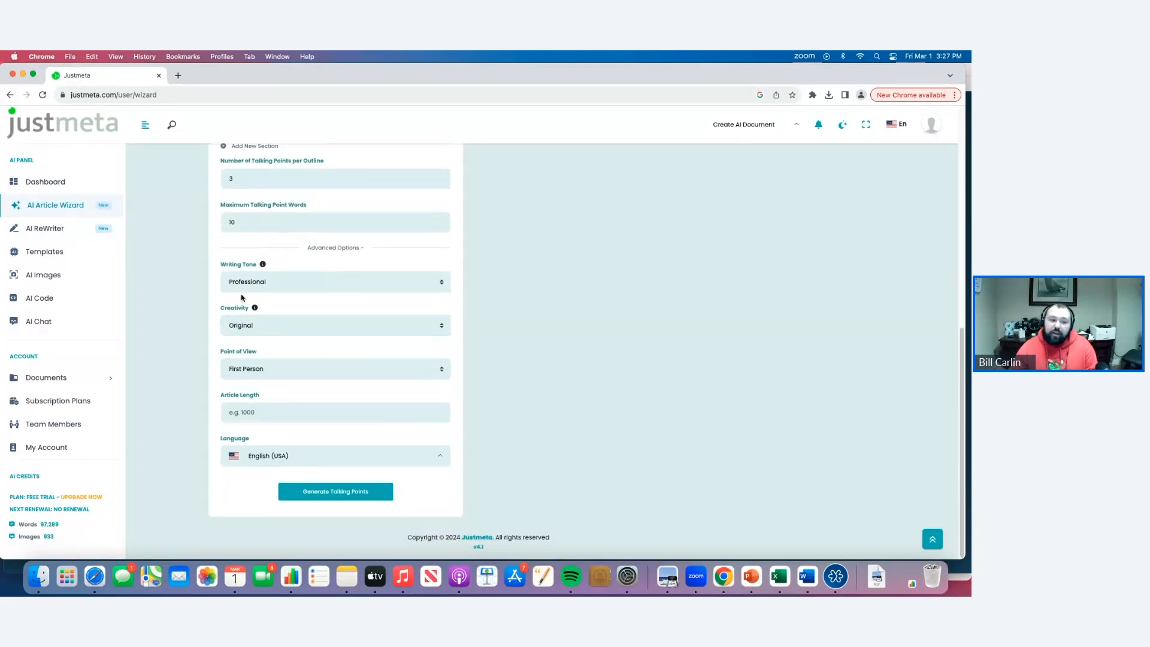
pyautogui.click(290, 283)
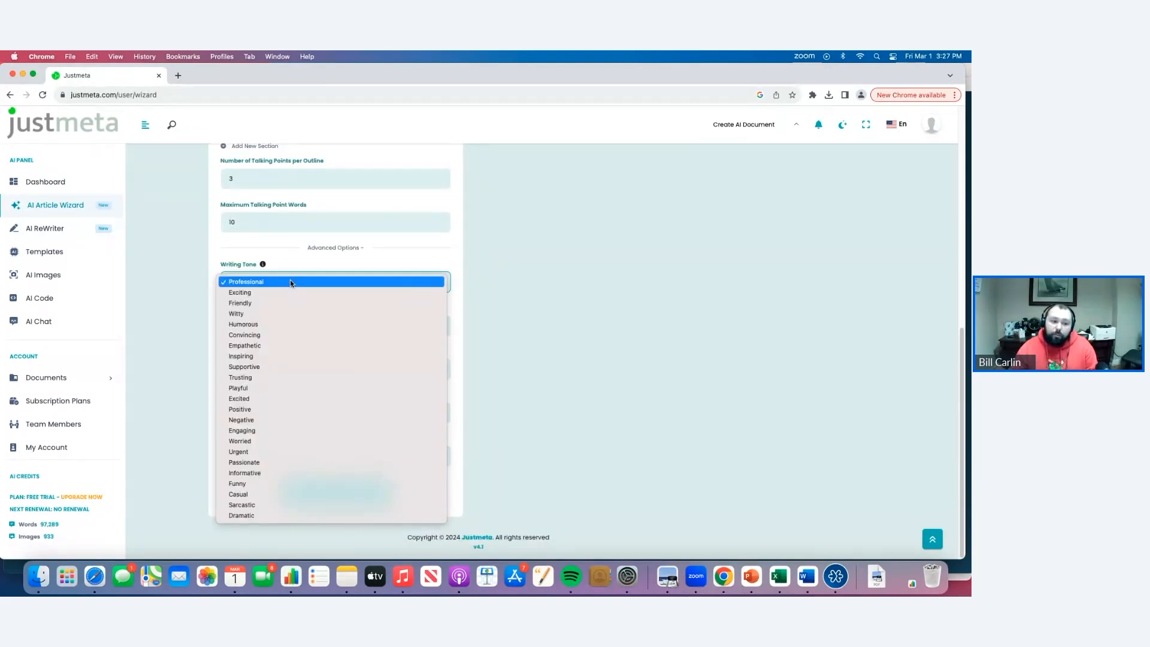
pyautogui.click(427, 262)
pyautogui.click(383, 334)
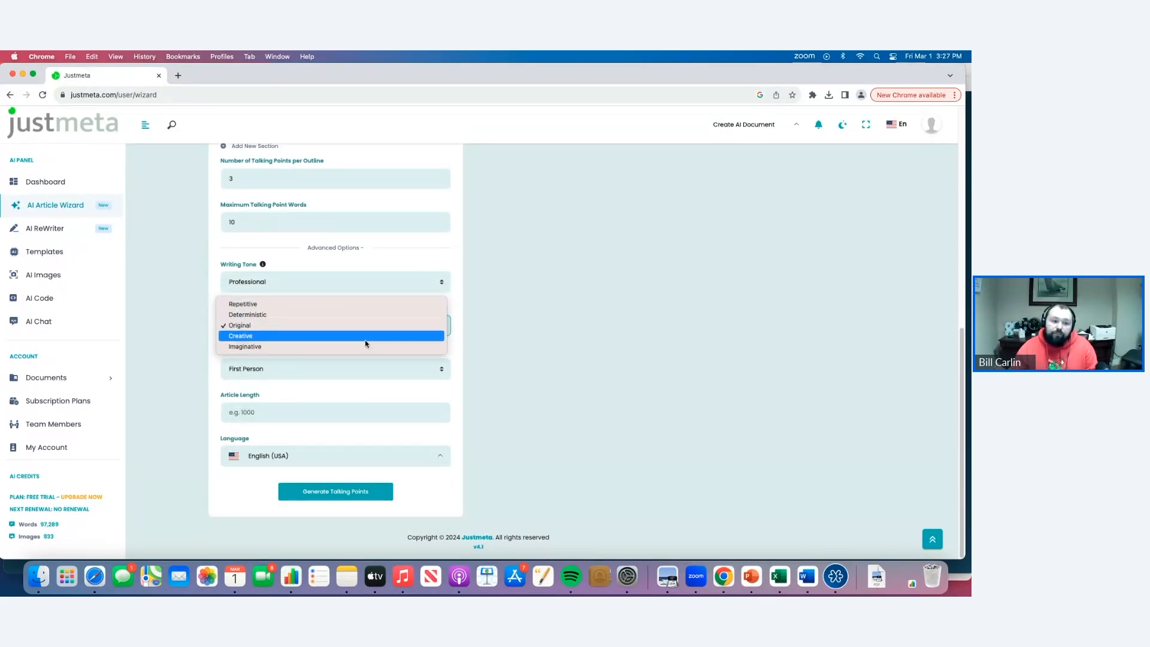
pyautogui.click(379, 253)
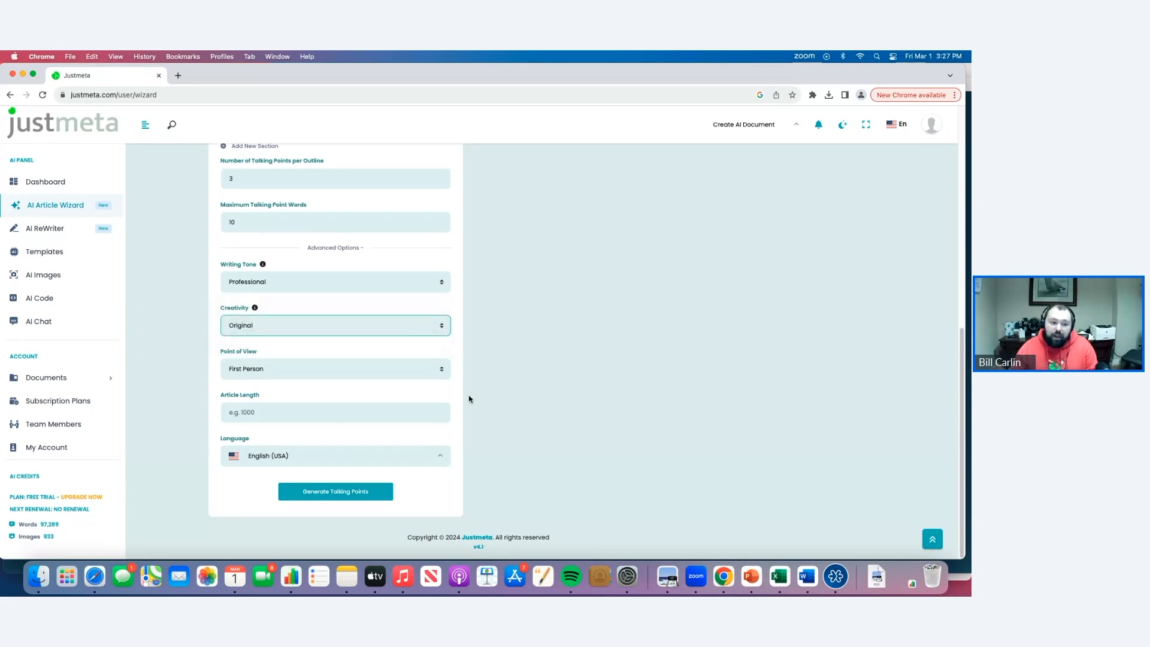
pyautogui.click(406, 364)
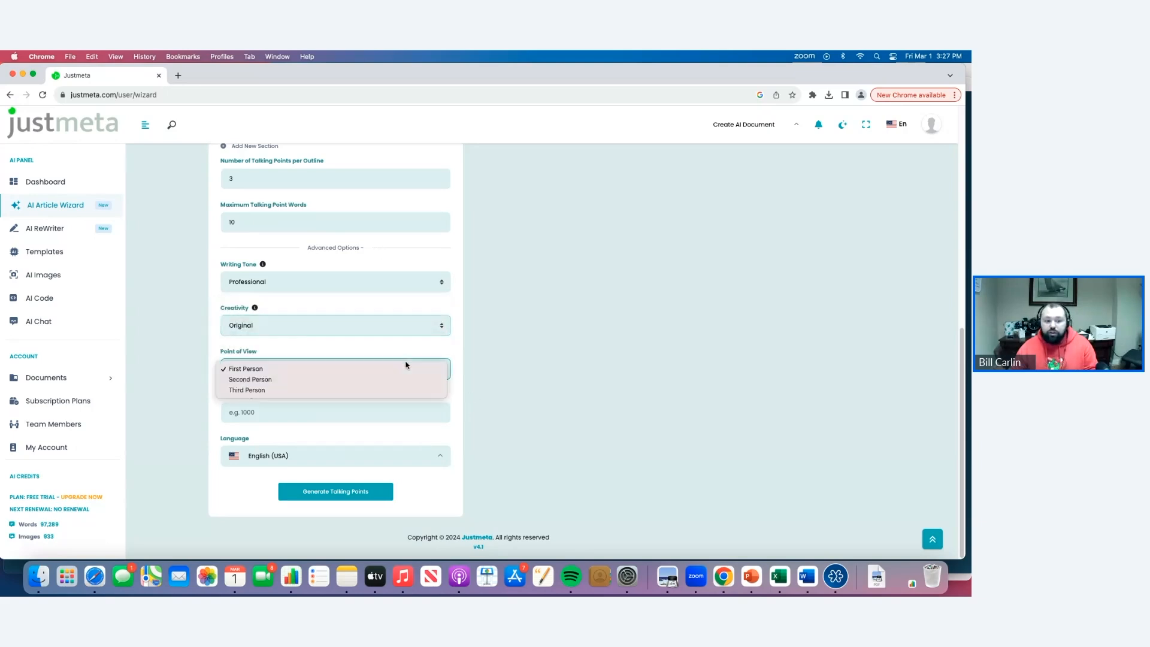
pyautogui.click(452, 424)
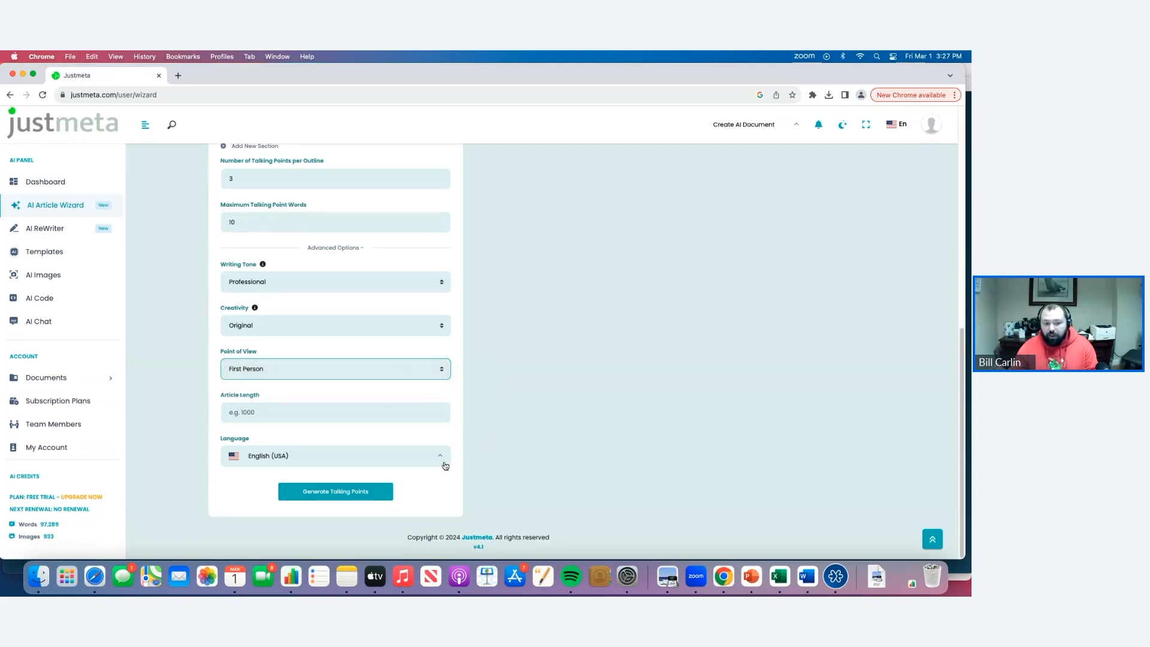
pyautogui.click(440, 457)
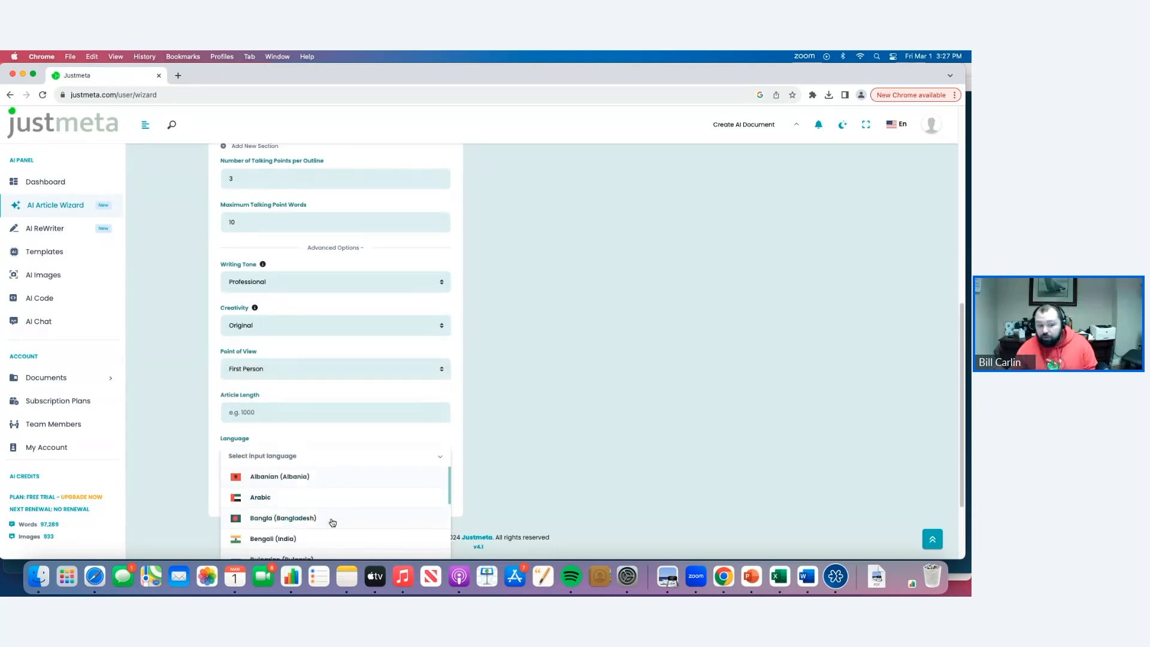
pyautogui.scroll(-15, 331, 520)
pyautogui.scroll(-3, 332, 521)
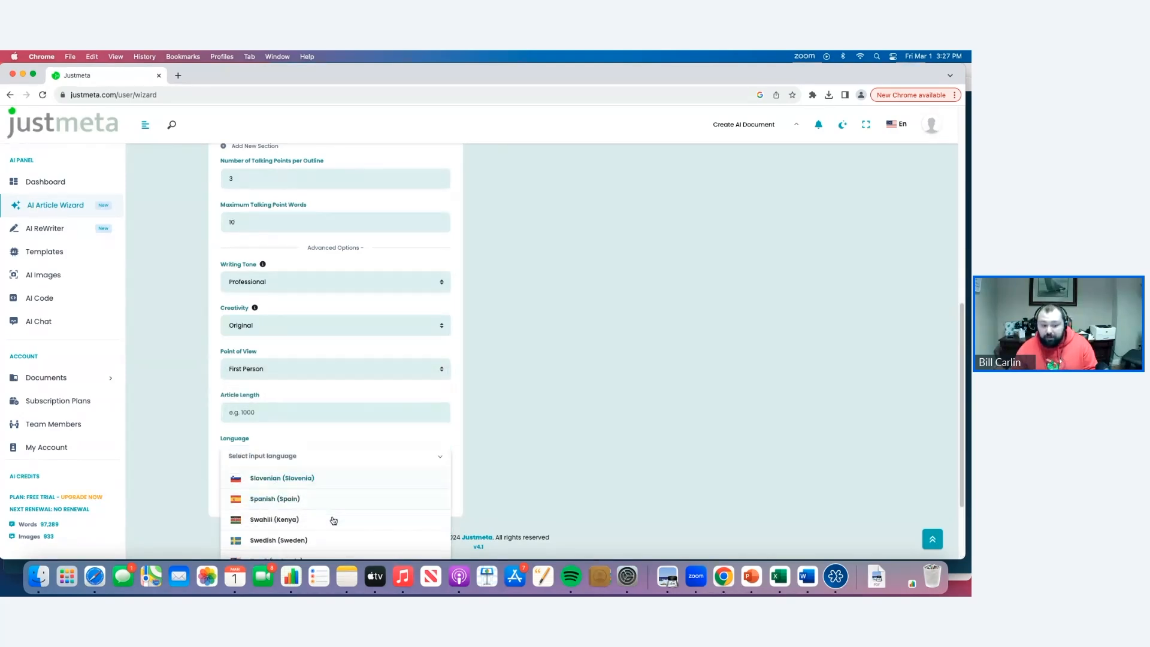
pyautogui.click(206, 425)
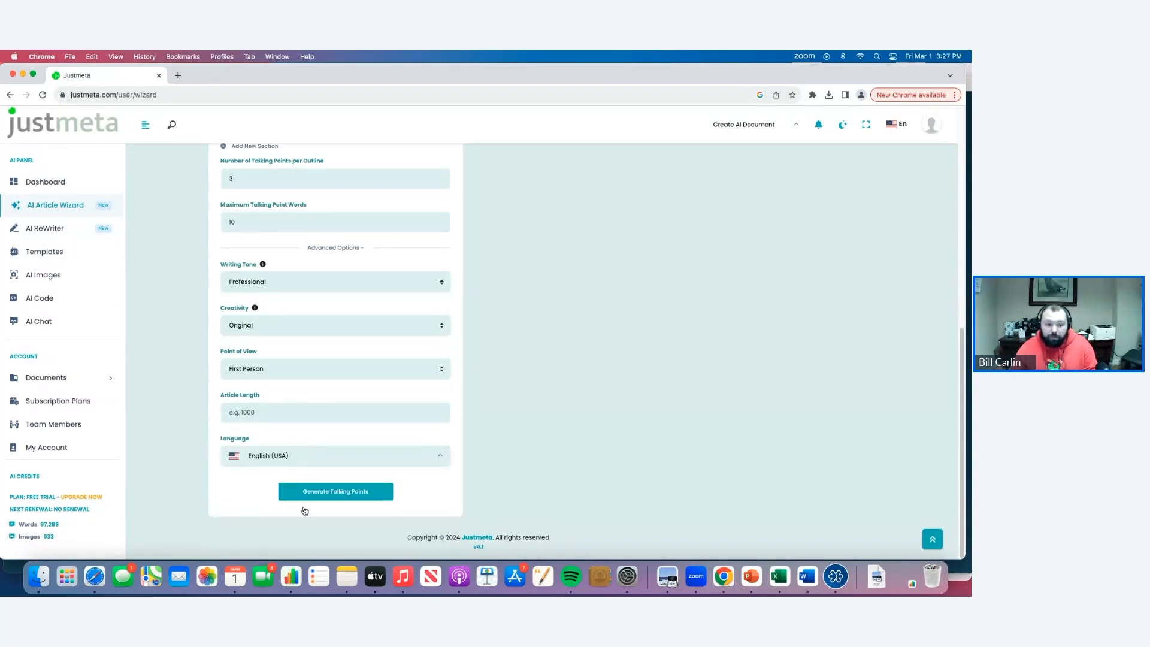
# Generate the talking points for all sections of the article outline.
pyautogui.click(344, 492)
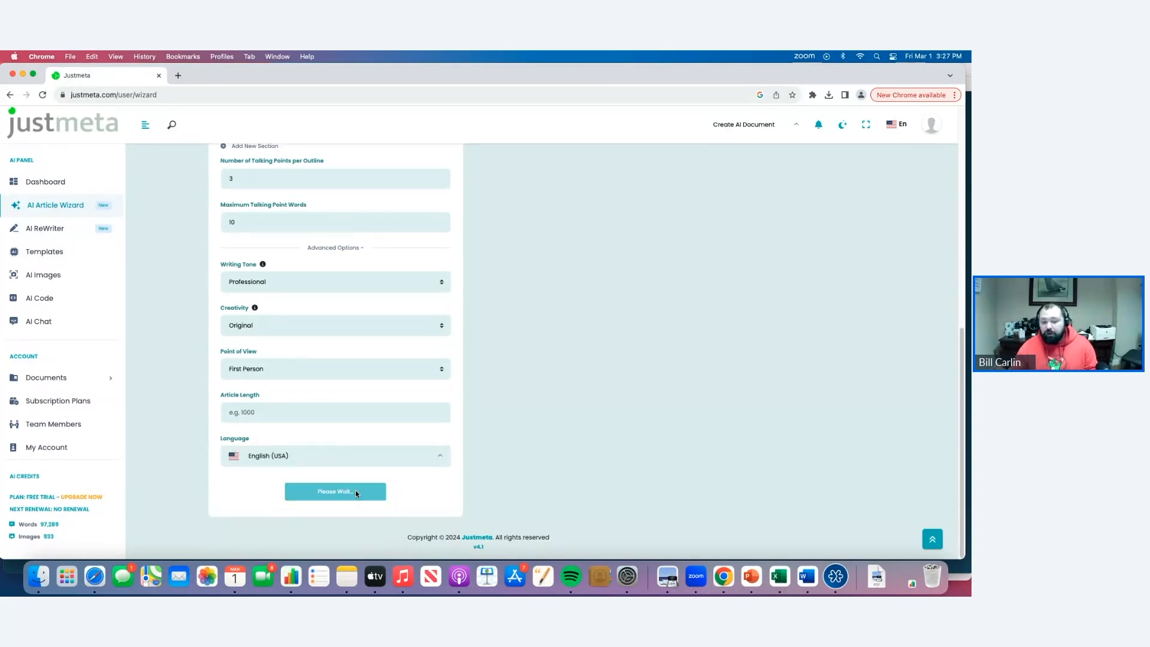
pyautogui.scroll(2, 716, 426)
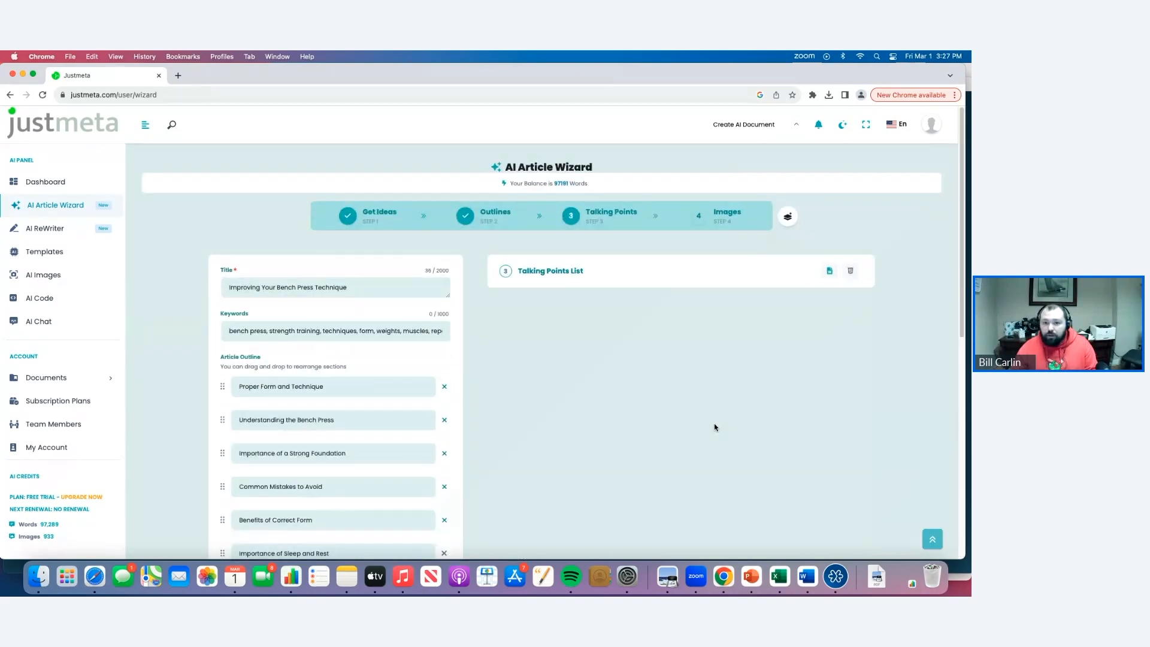
pyautogui.scroll(-2, 716, 428)
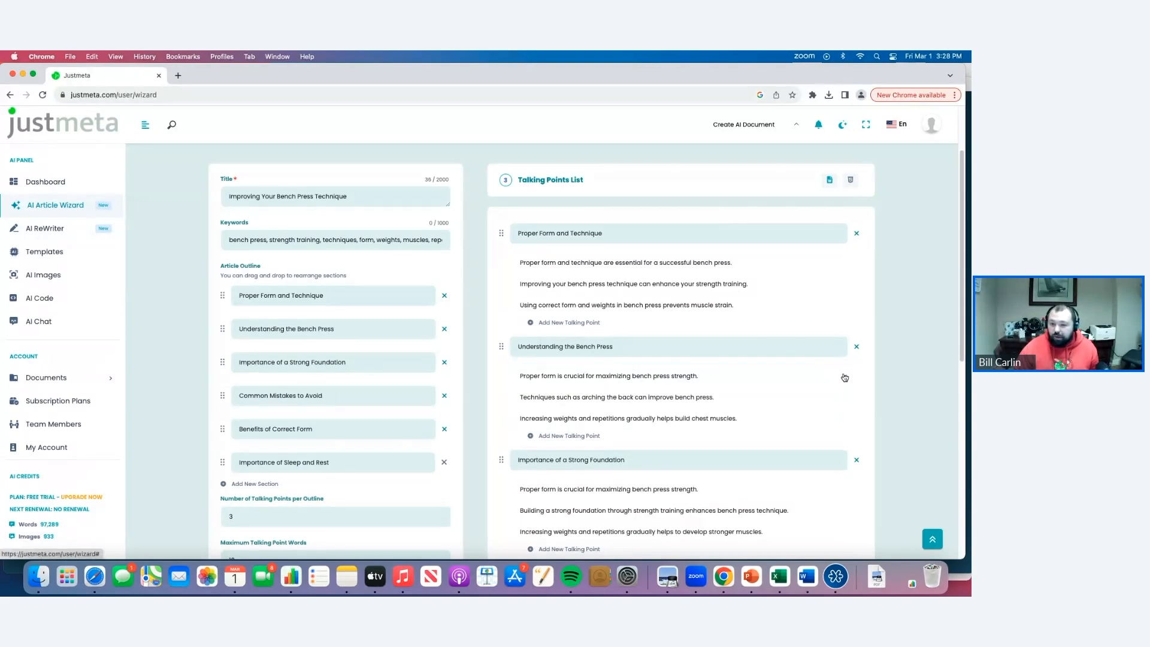
# Under "Understanding the Bench Press", delete the first talking point and add the new one "Progressive overload in strength training".
pyautogui.click(845, 376)
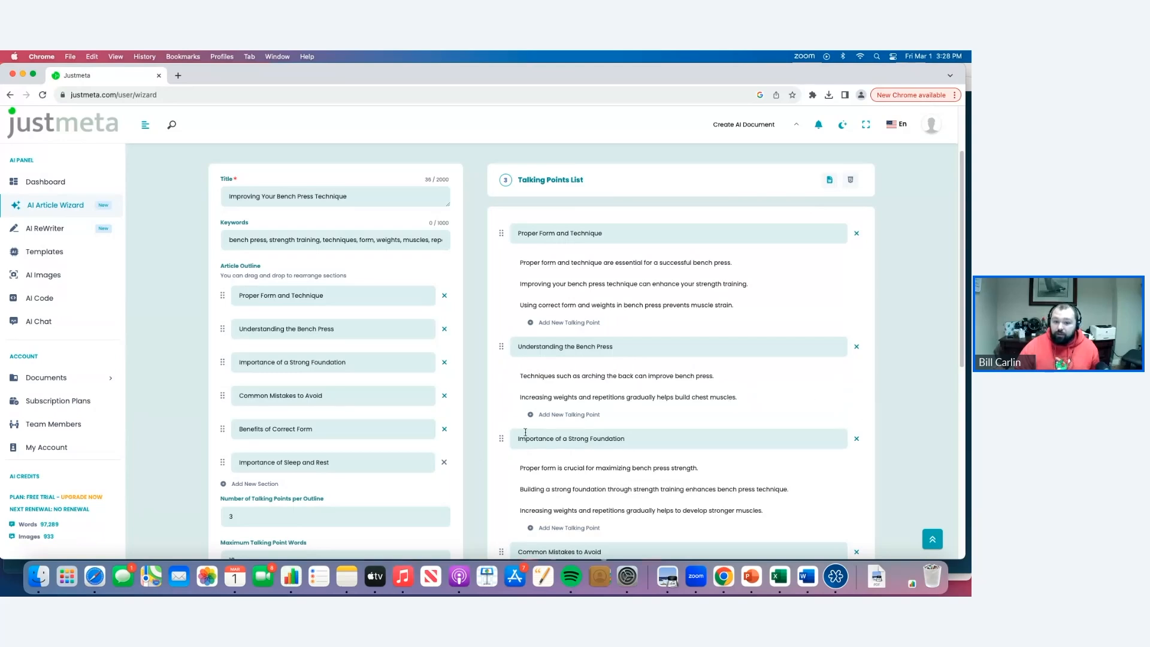
pyautogui.click(563, 414)
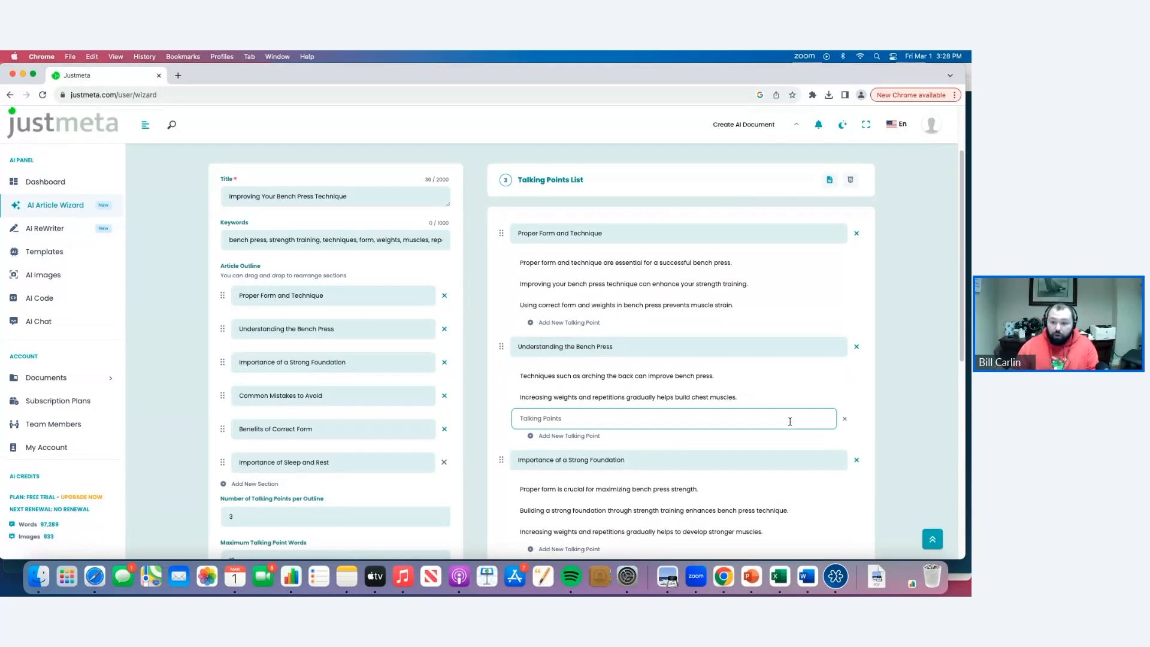
pyautogui.write('Progressive ')
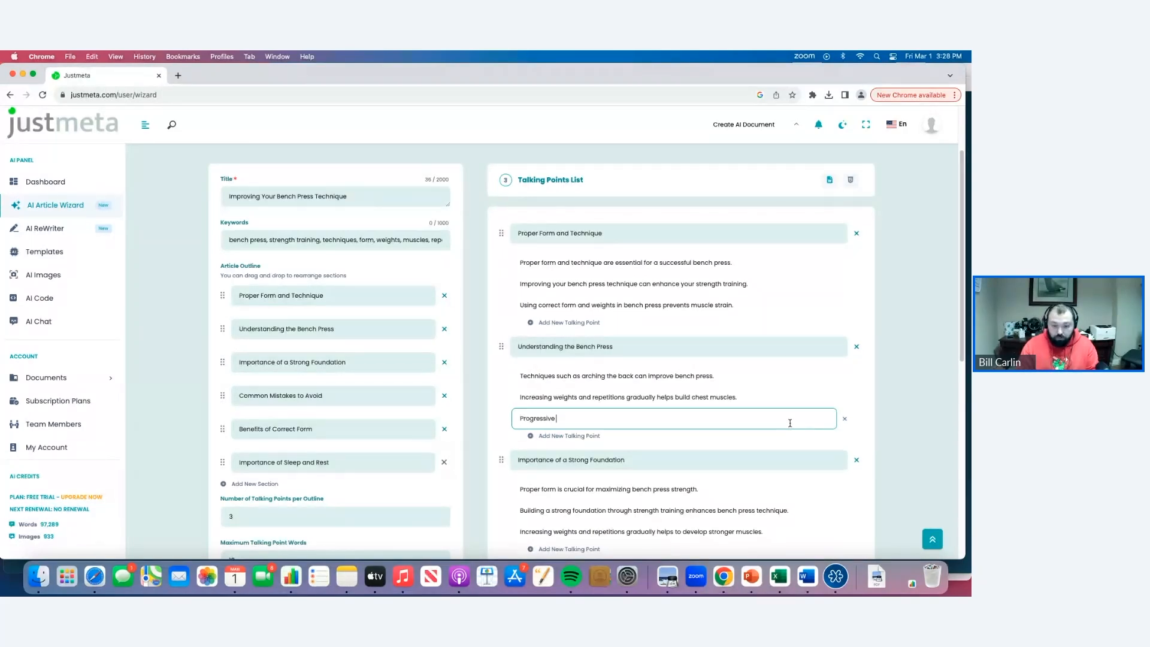
pyautogui.write('overload in str')
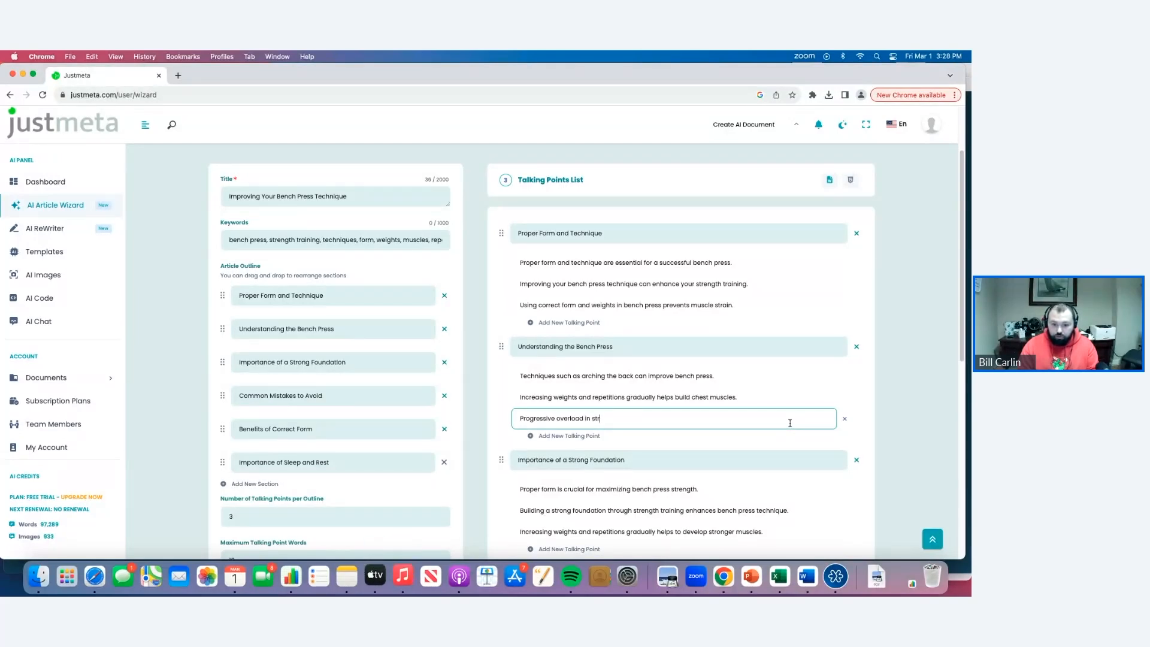
pyautogui.write('ength training')
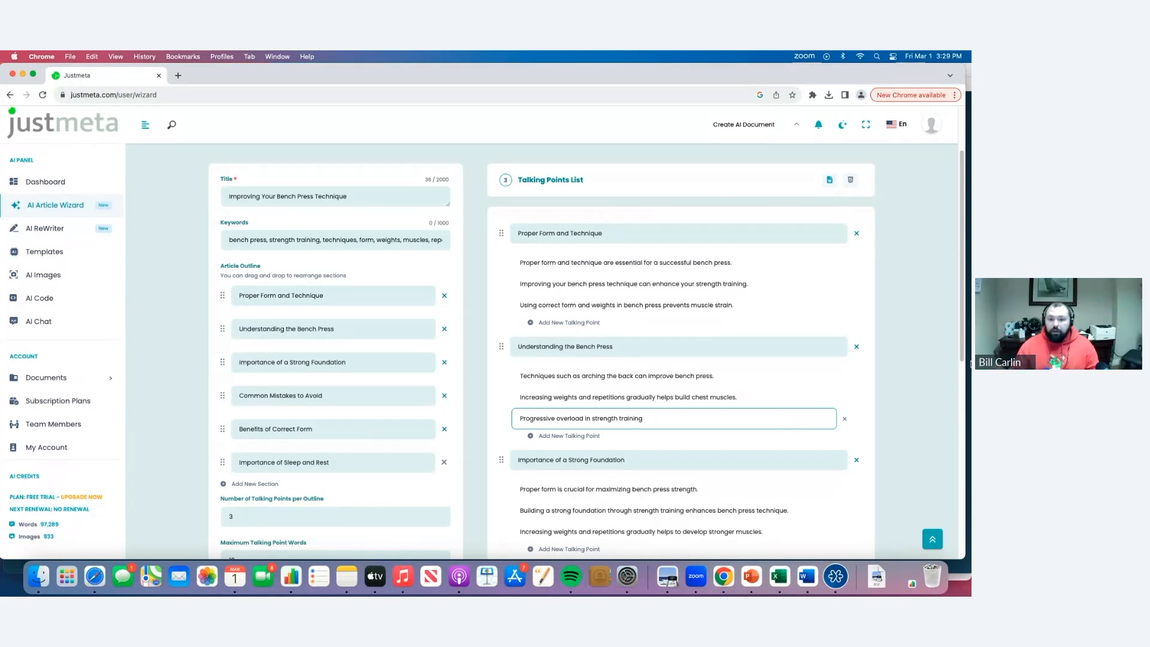
pyautogui.click(857, 397)
# Remove the section "Importance of a Strong Foundation" from the talking points list and continue to the images step.
pyautogui.scroll(-5, 722, 426)
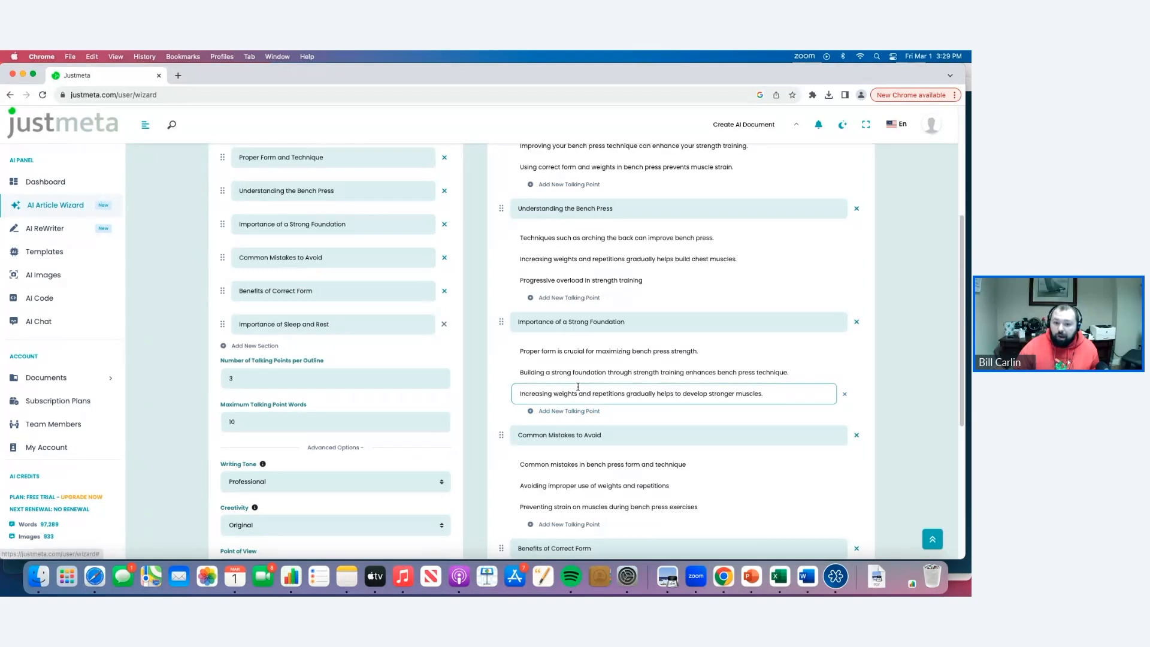
pyautogui.click(856, 322)
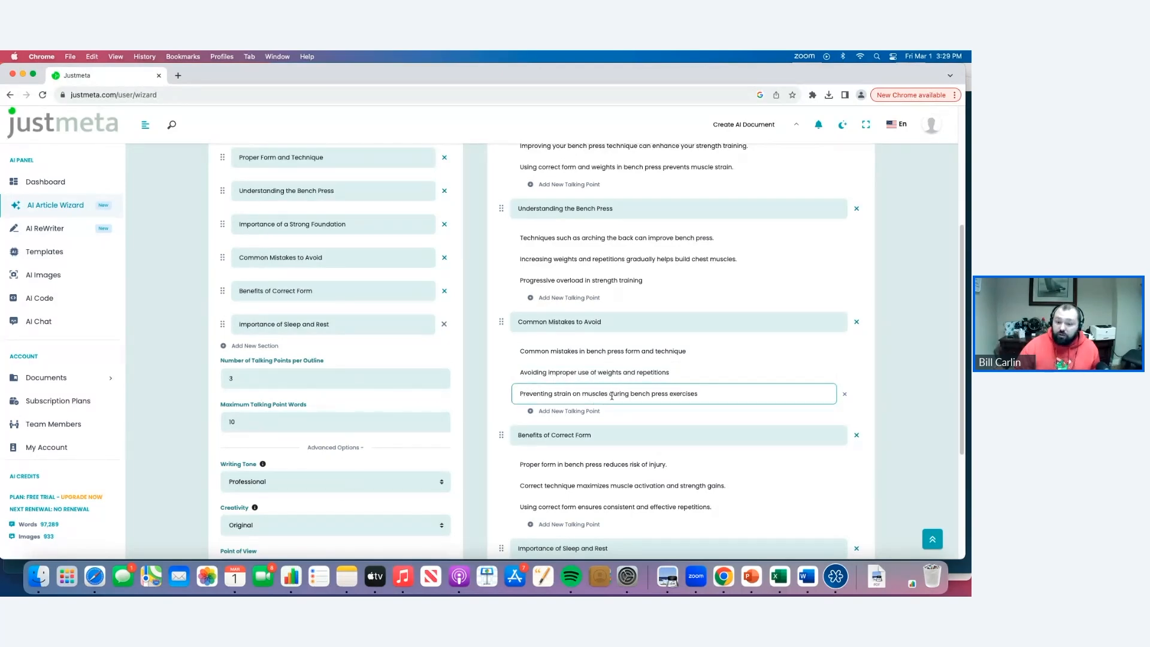
pyautogui.scroll(-2, 612, 396)
pyautogui.scroll(-3, 616, 393)
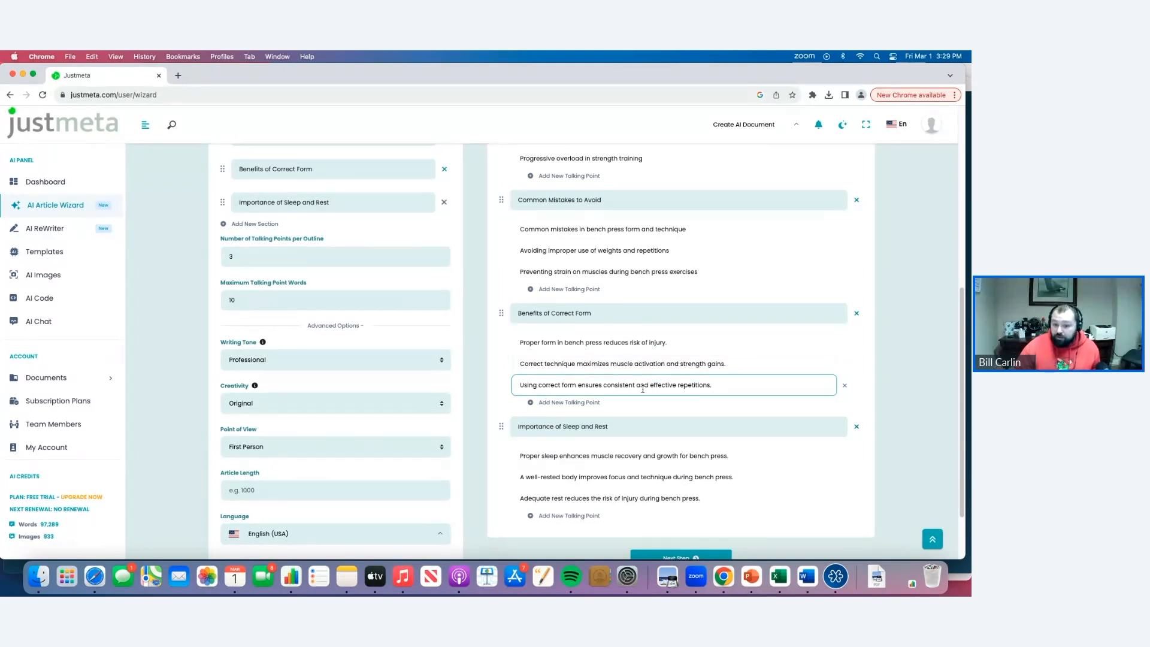
pyautogui.scroll(-3, 642, 389)
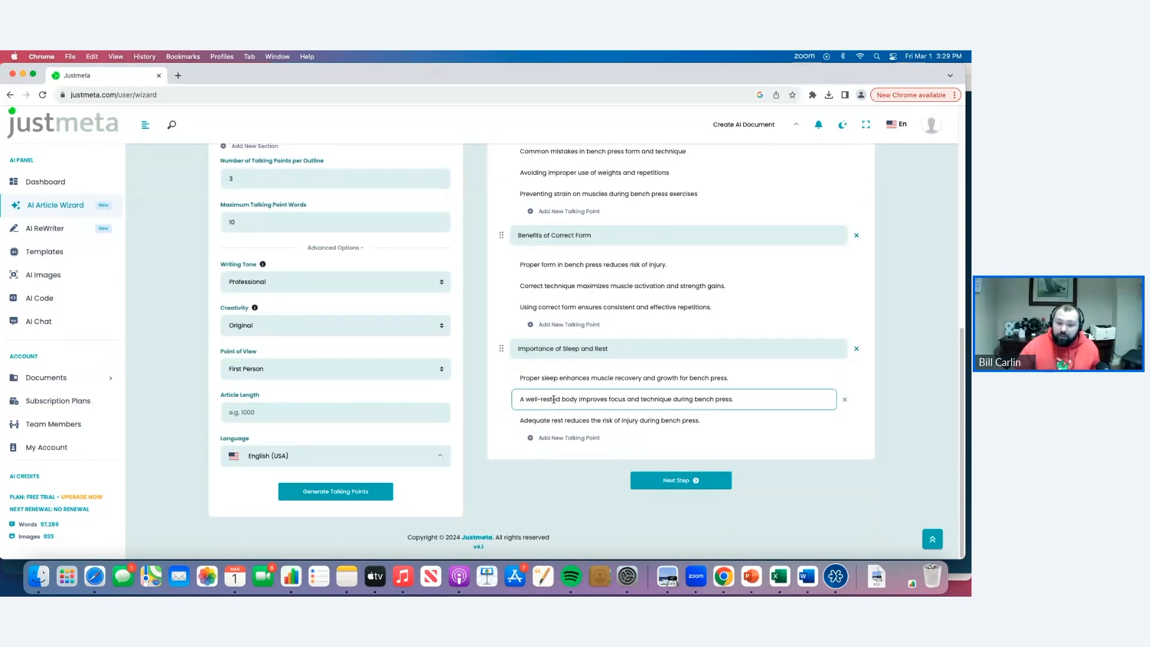
pyautogui.click(677, 480)
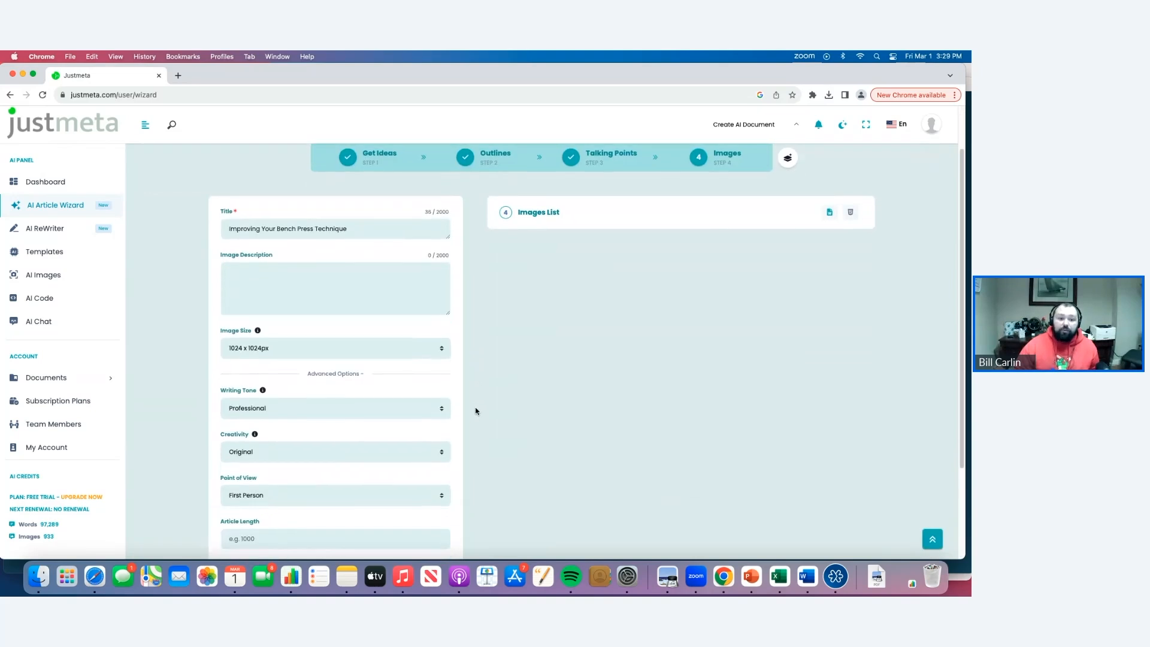
# Enter the image description "Young man bench pressing in his local gym".
pyautogui.click(323, 287)
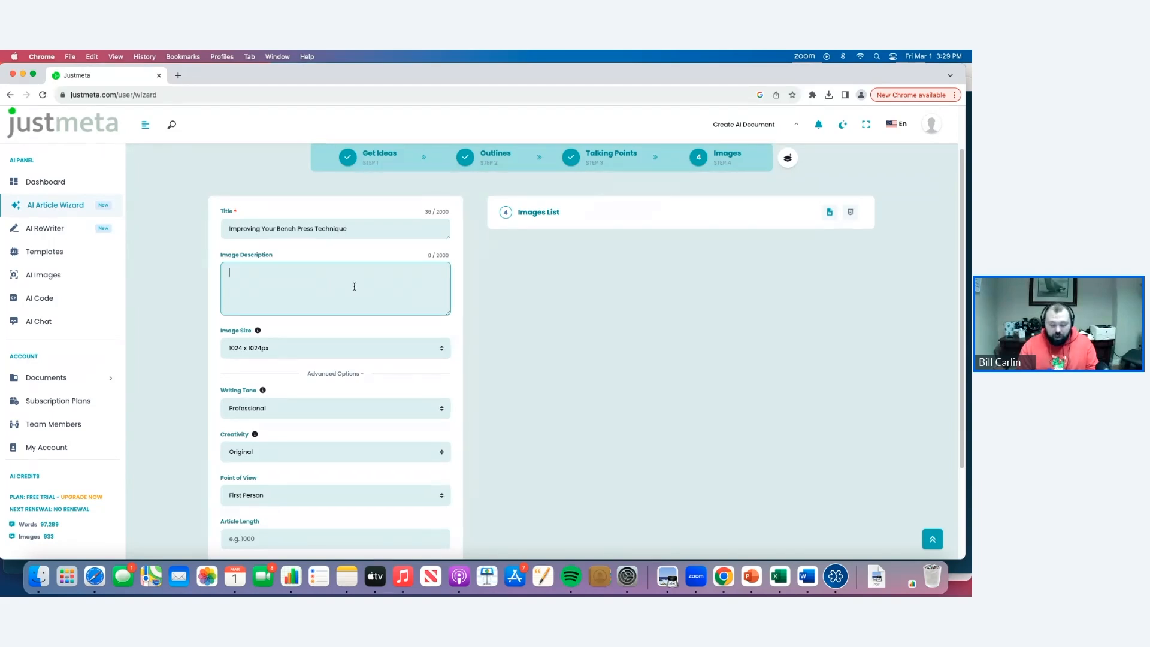
pyautogui.write('Young ma')
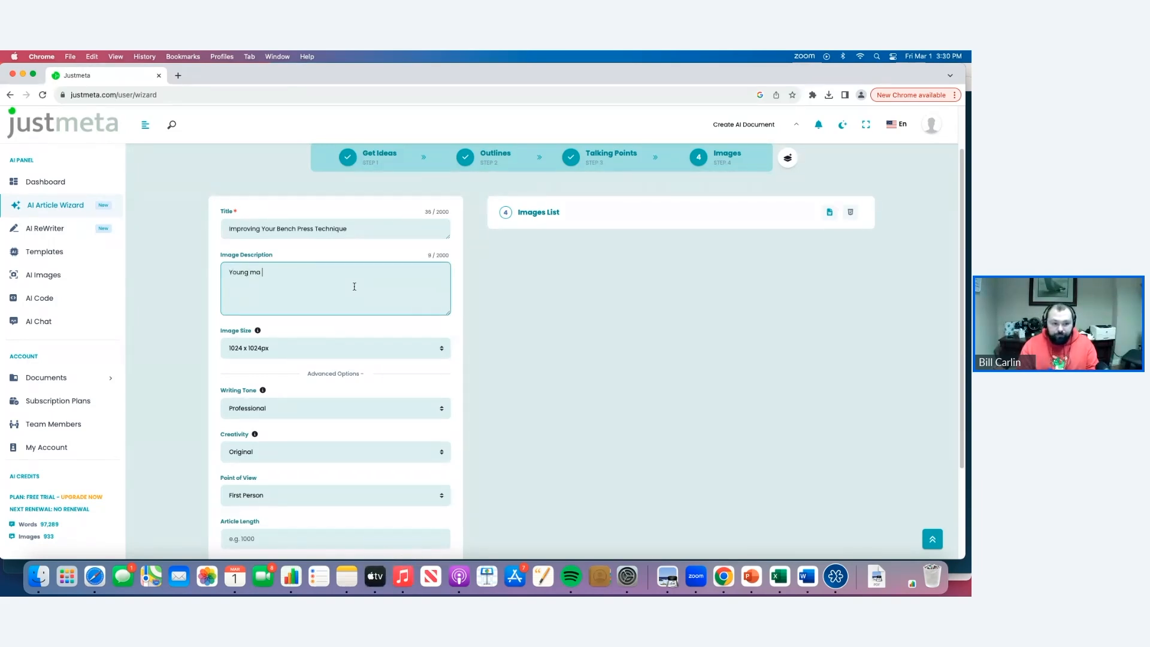
pyautogui.press('BackSpace')
pyautogui.write('n be')
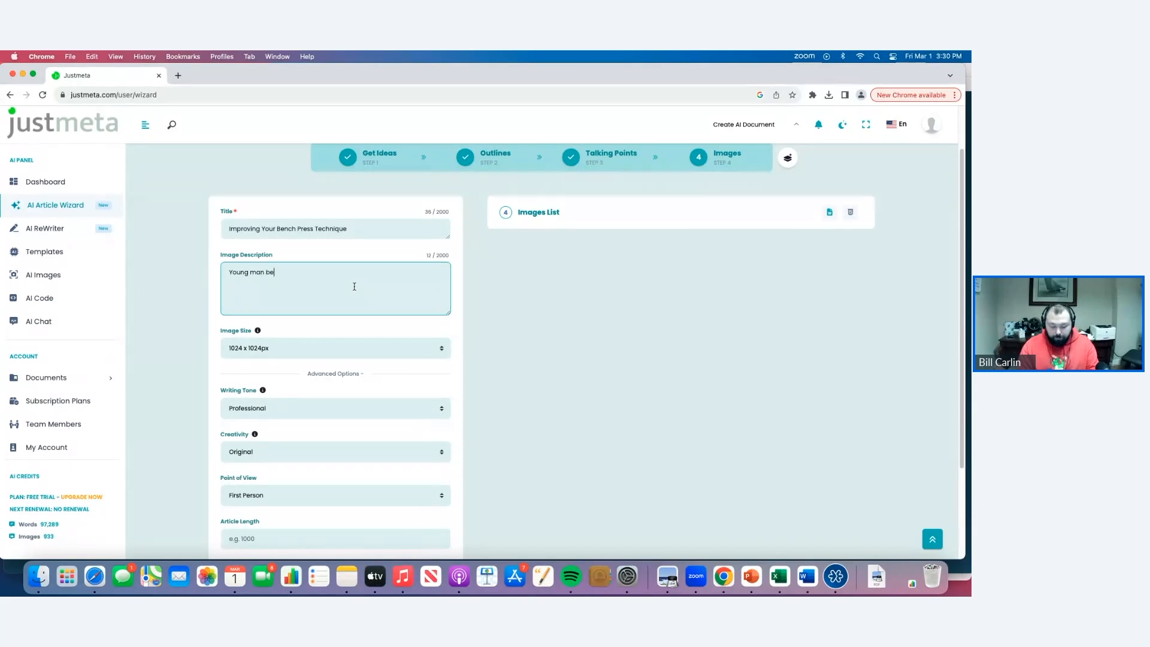
pyautogui.write('nching')
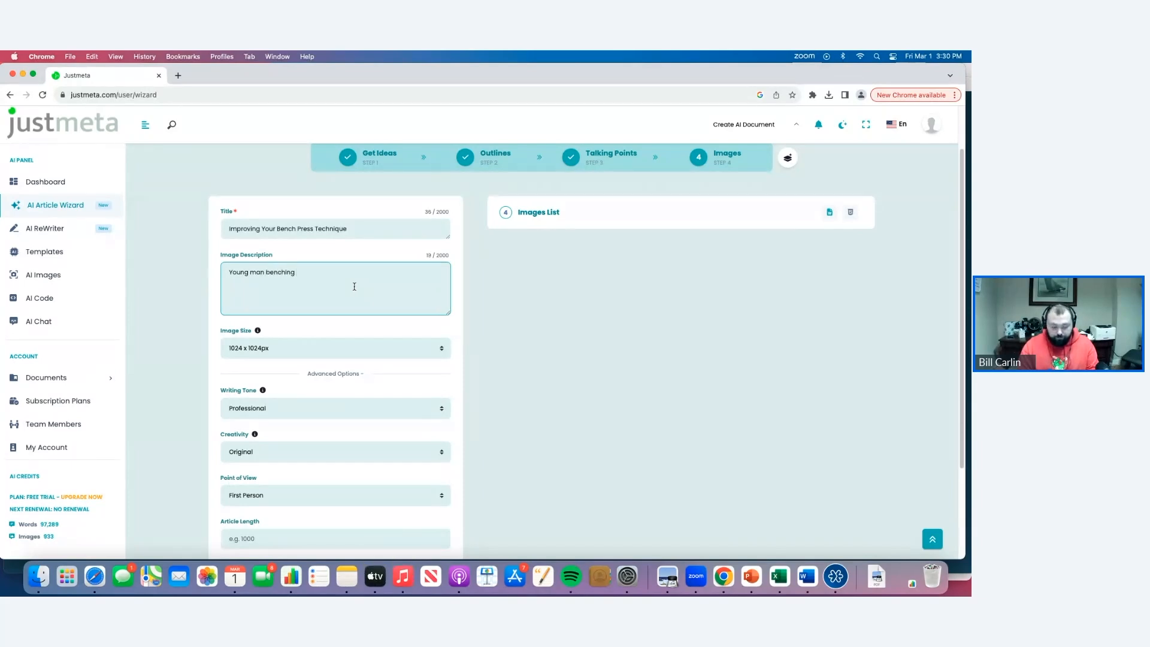
pyautogui.press('BackSpace')
pyautogui.press('BackSpace')
pyautogui.write('pressing in hes')
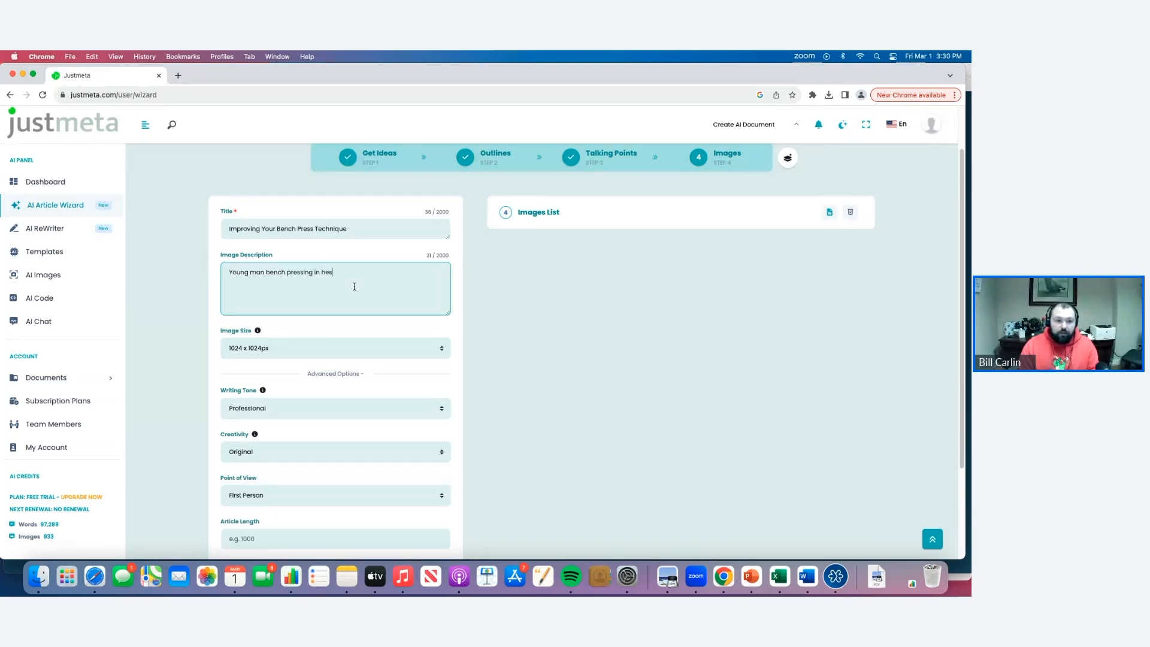
pyautogui.press('BackSpace')
pyautogui.press('BackSpace')
pyautogui.write('is local gym')
# Generate the image at a size of 1024 x 1024px and continue with it to generate the final article.
pyautogui.scroll(-3, 334, 365)
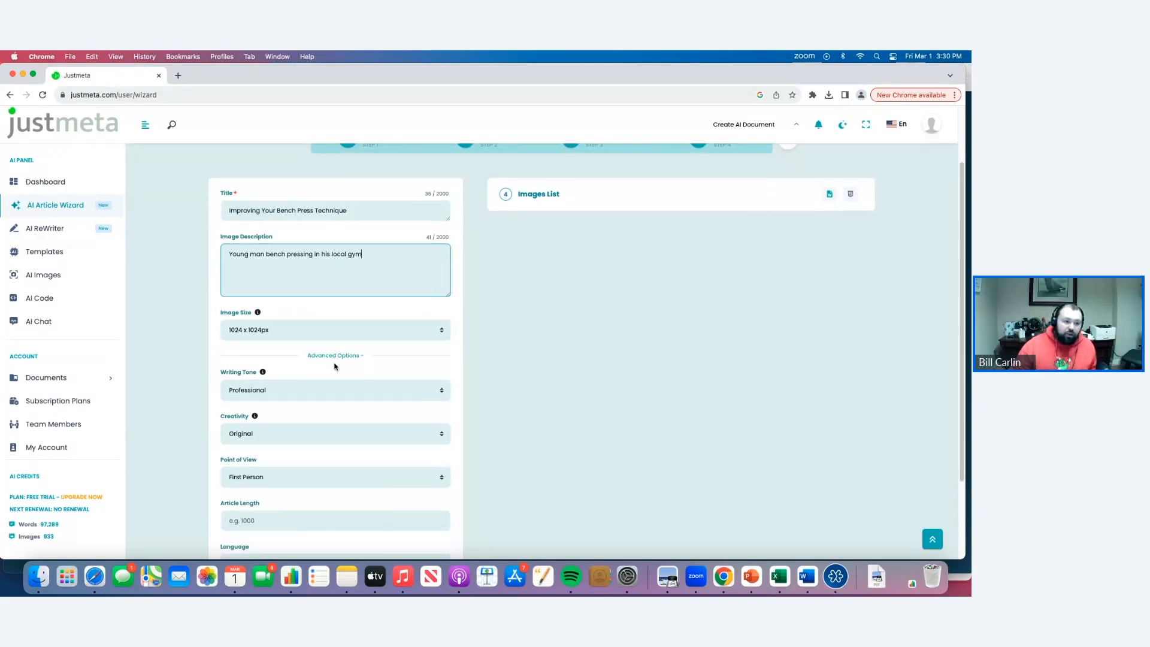
pyautogui.click(295, 269)
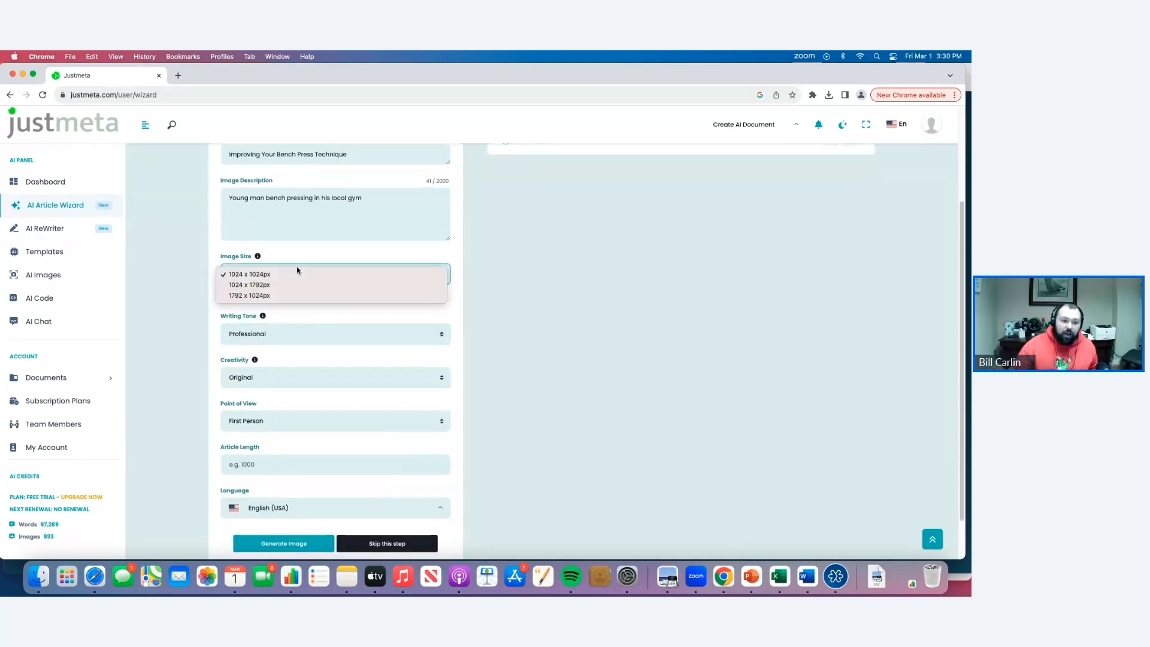
pyautogui.click(428, 263)
pyautogui.scroll(-2, 420, 467)
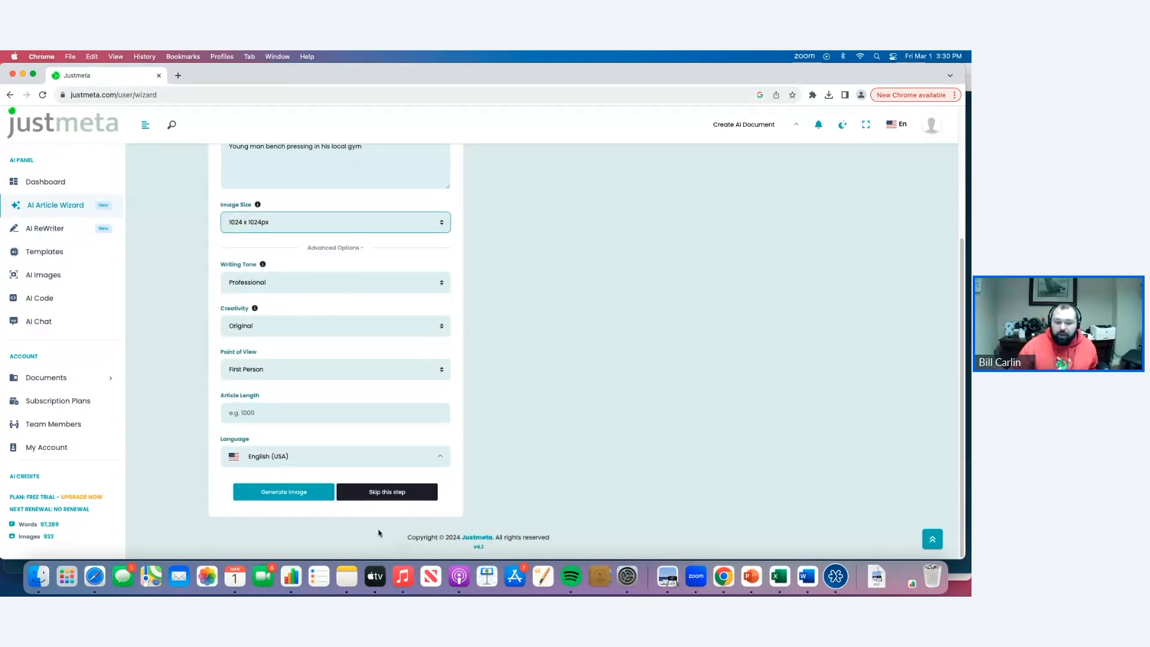
pyautogui.click(276, 494)
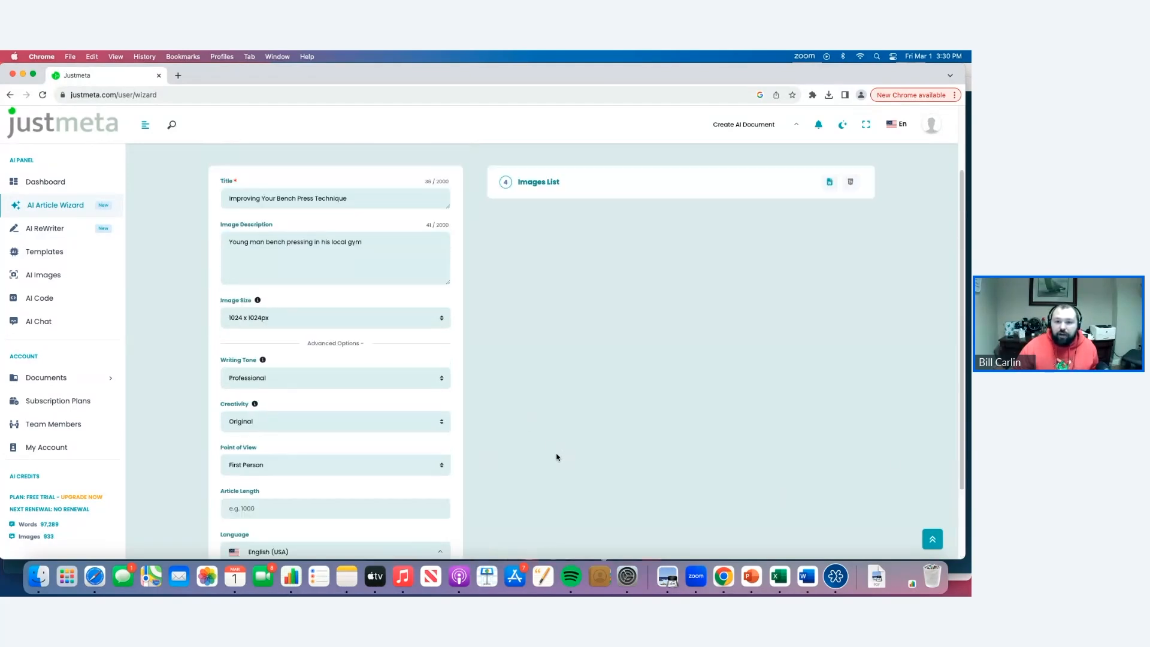
pyautogui.scroll(-1, 560, 455)
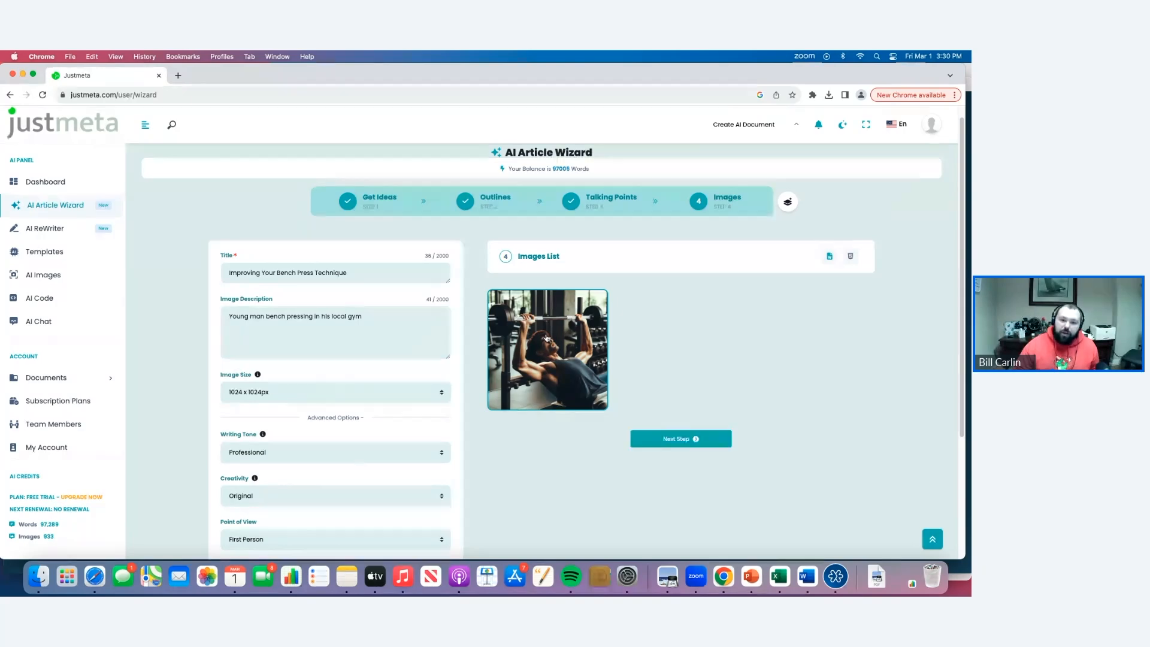
pyautogui.click(682, 438)
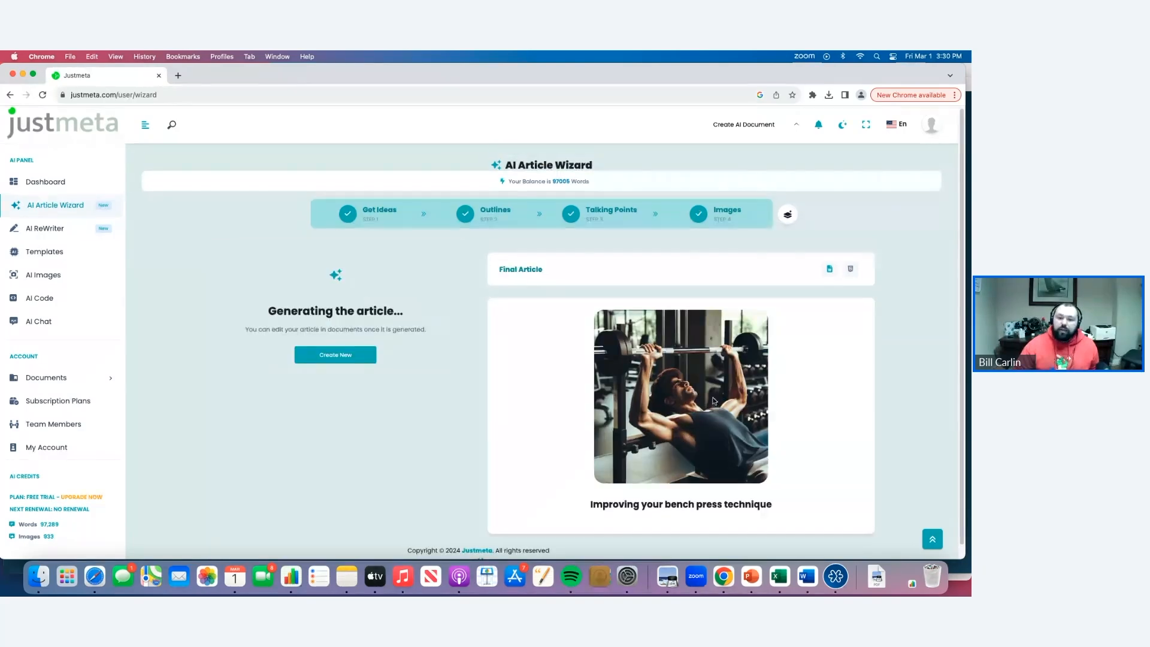
# Read through the final article's sections, from "Proper Form and Technique" to "Importance of Sleep and Rest".
pyautogui.scroll(-1, 678, 408)
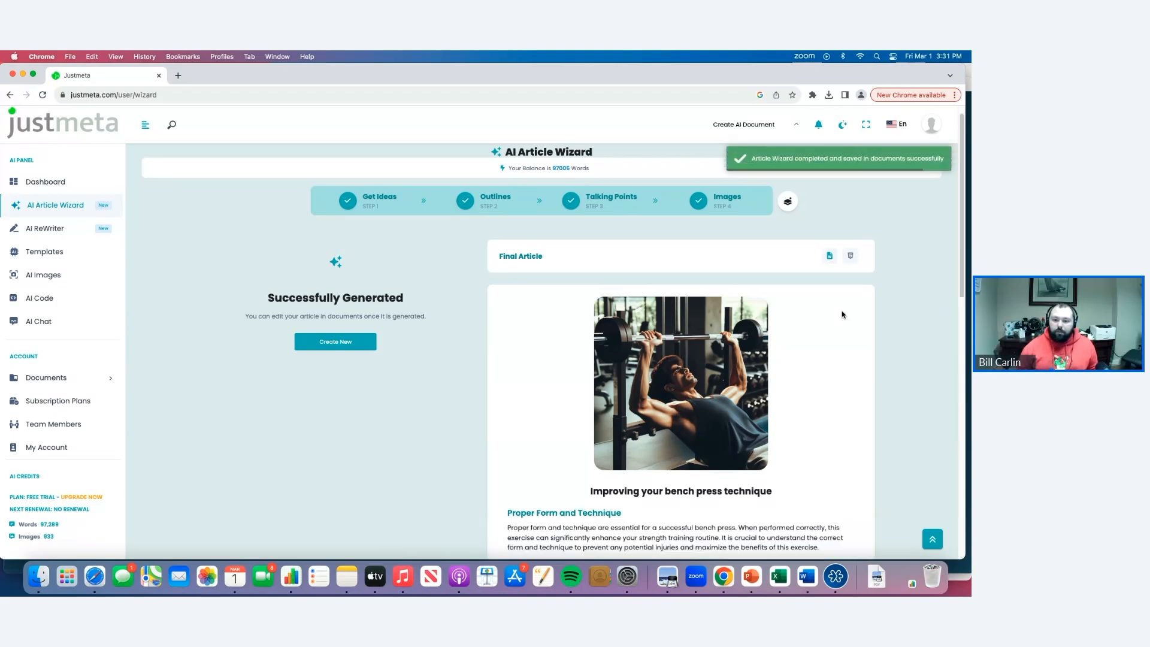
pyautogui.scroll(-3, 745, 335)
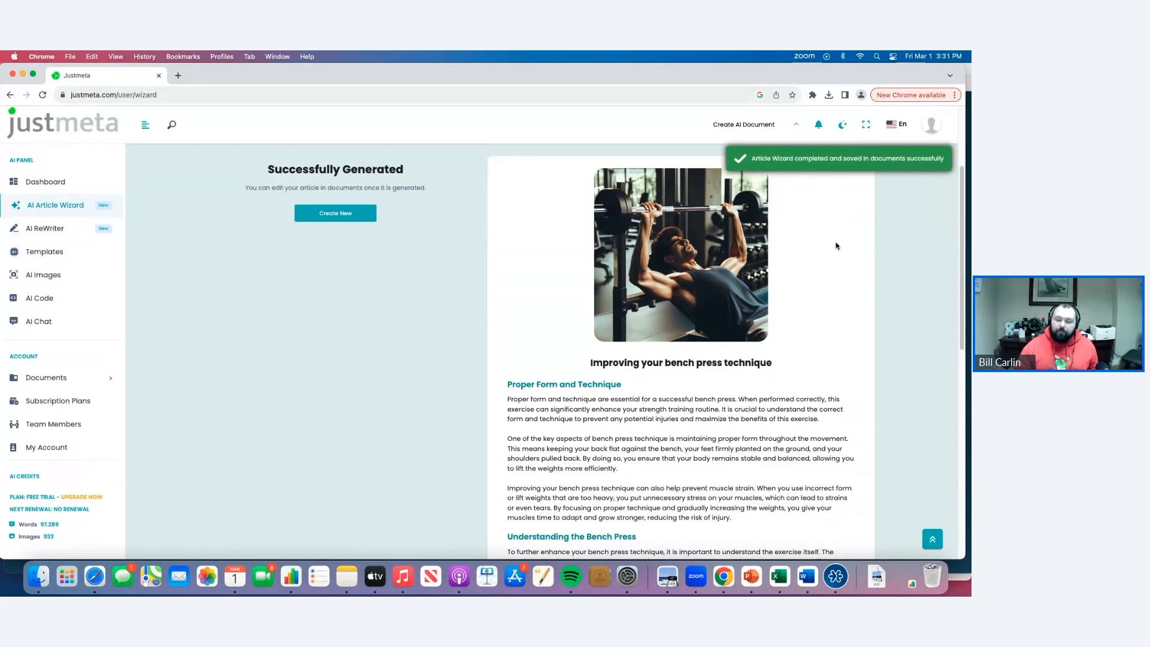
pyautogui.scroll(-1, 737, 407)
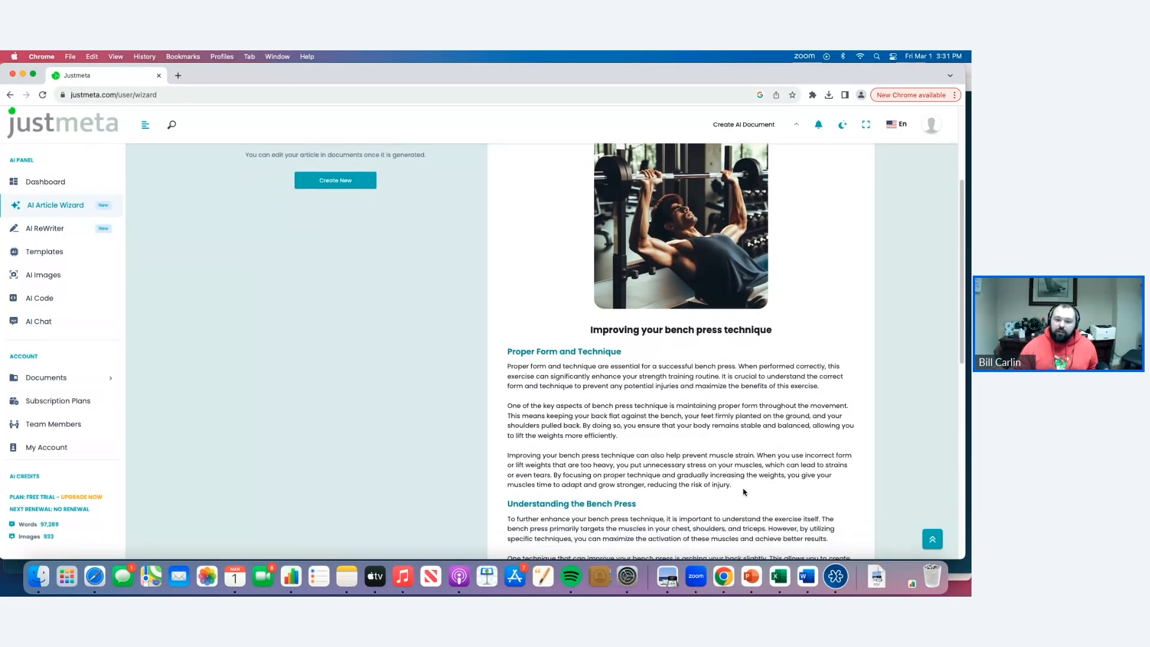
pyautogui.scroll(-4, 730, 434)
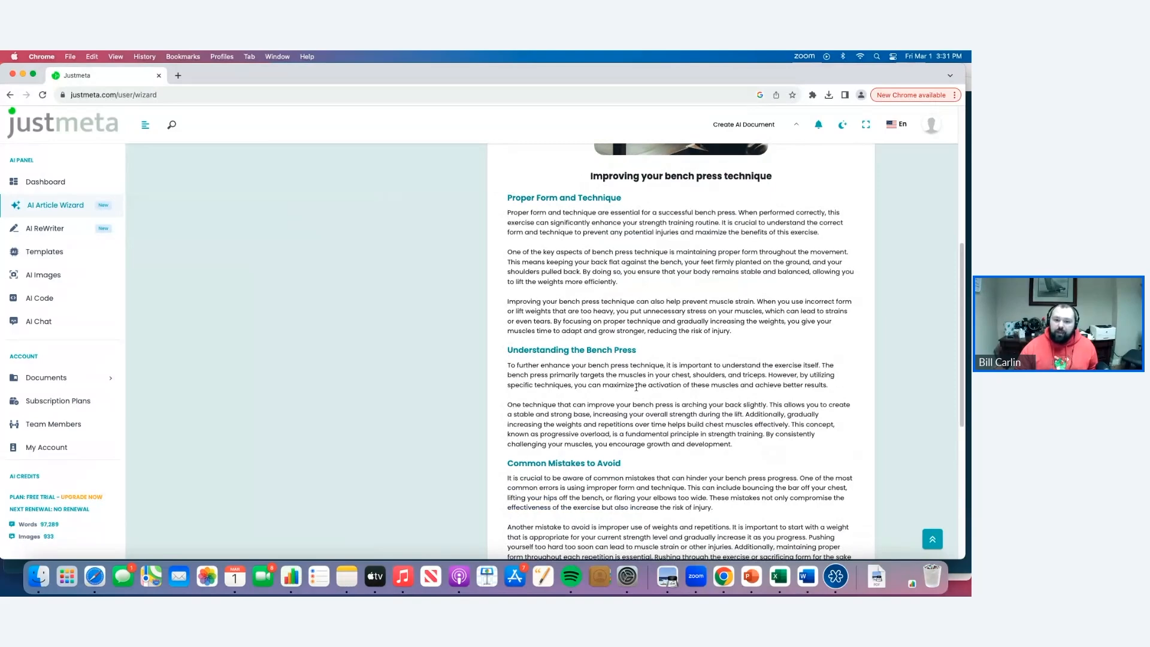
pyautogui.scroll(-4, 636, 388)
pyautogui.scroll(-1, 590, 303)
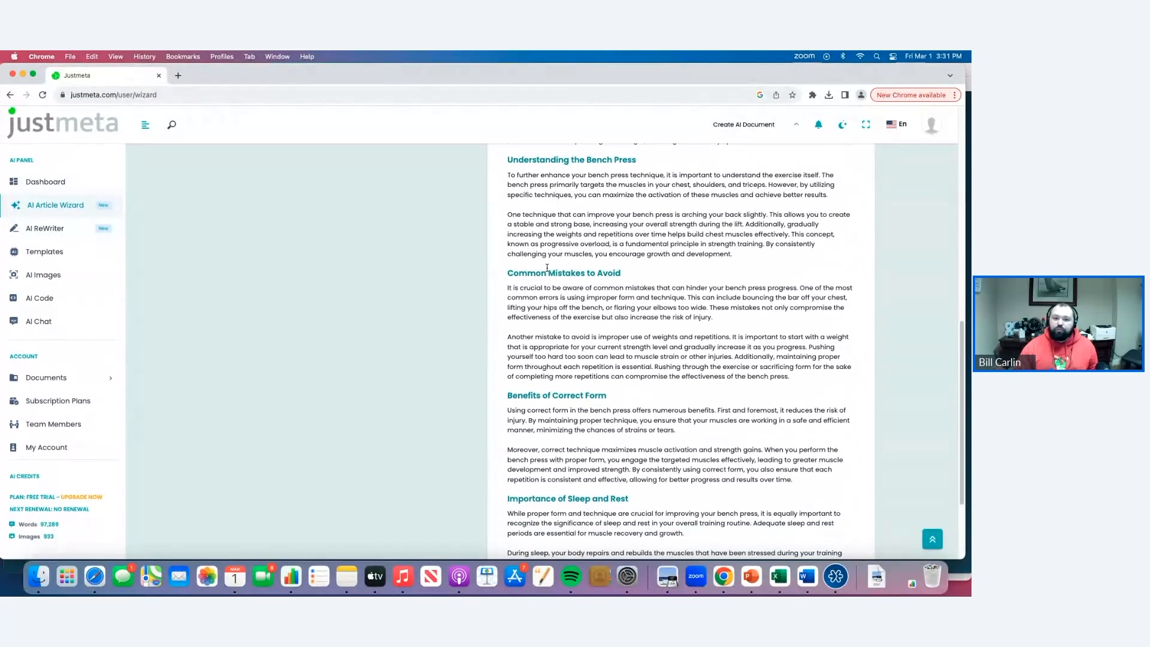
pyautogui.scroll(-2, 563, 310)
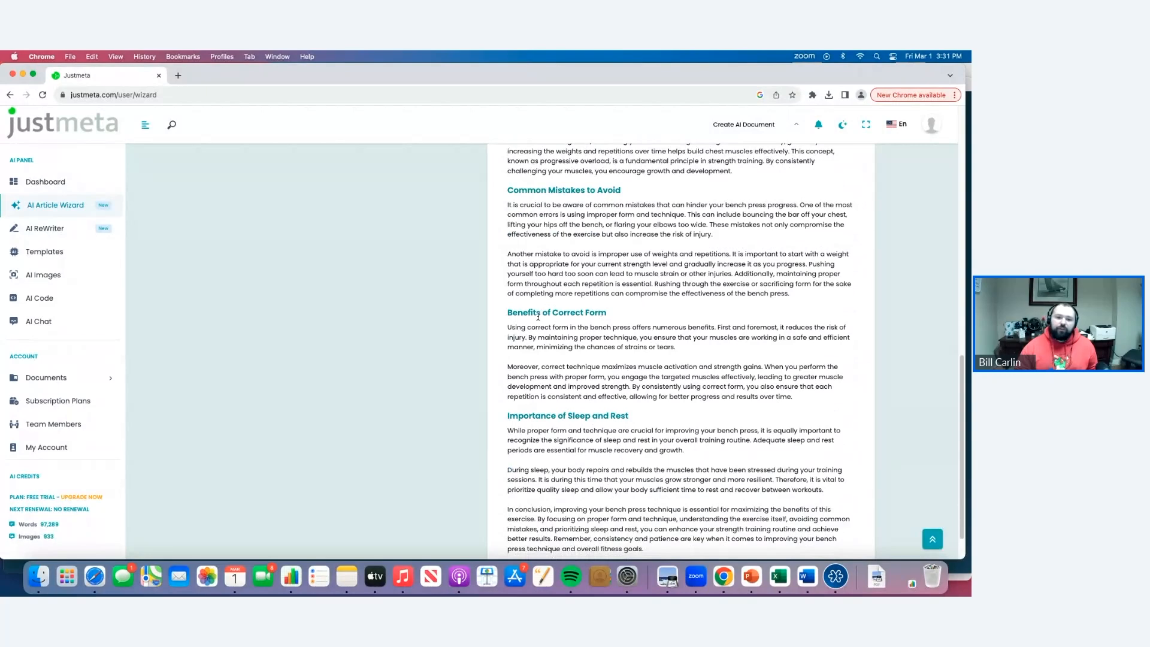
pyautogui.scroll(-1, 658, 394)
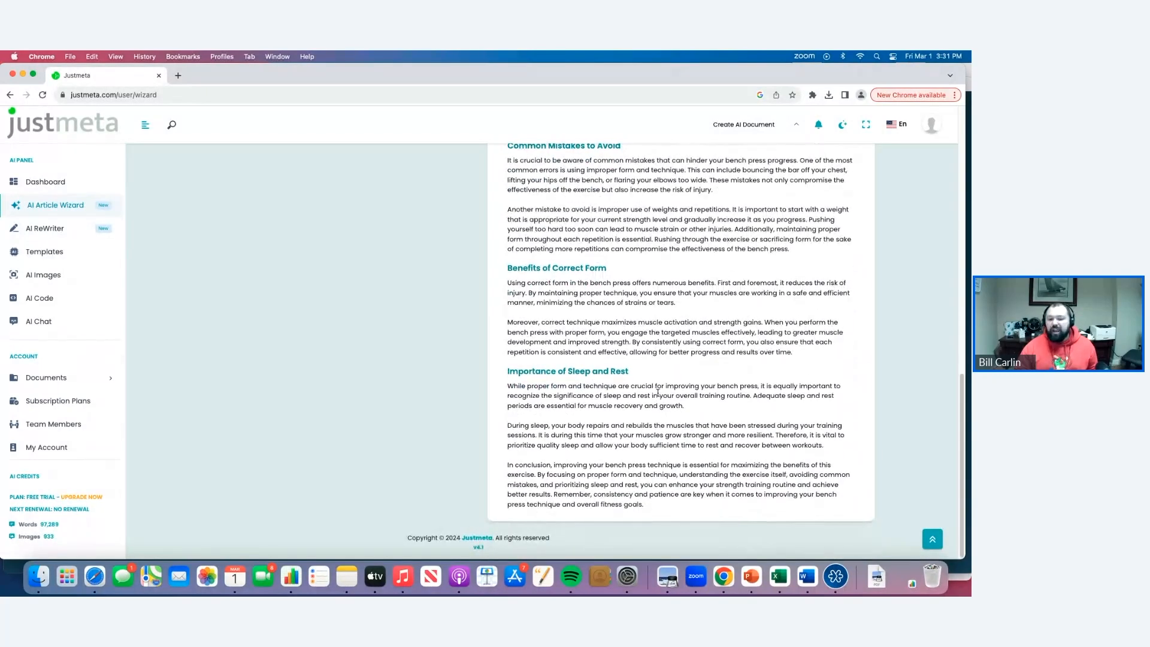
pyautogui.scroll(8, 657, 392)
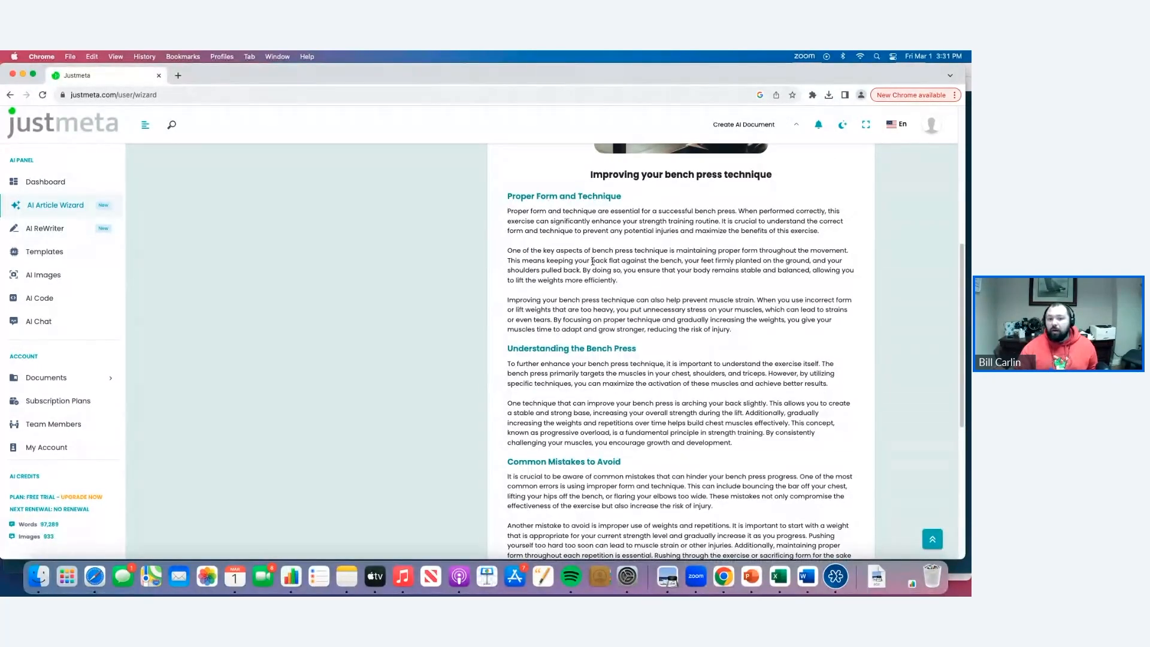
# Export the final article as a Word document and open the downloaded file in Word.
pyautogui.scroll(7, 591, 261)
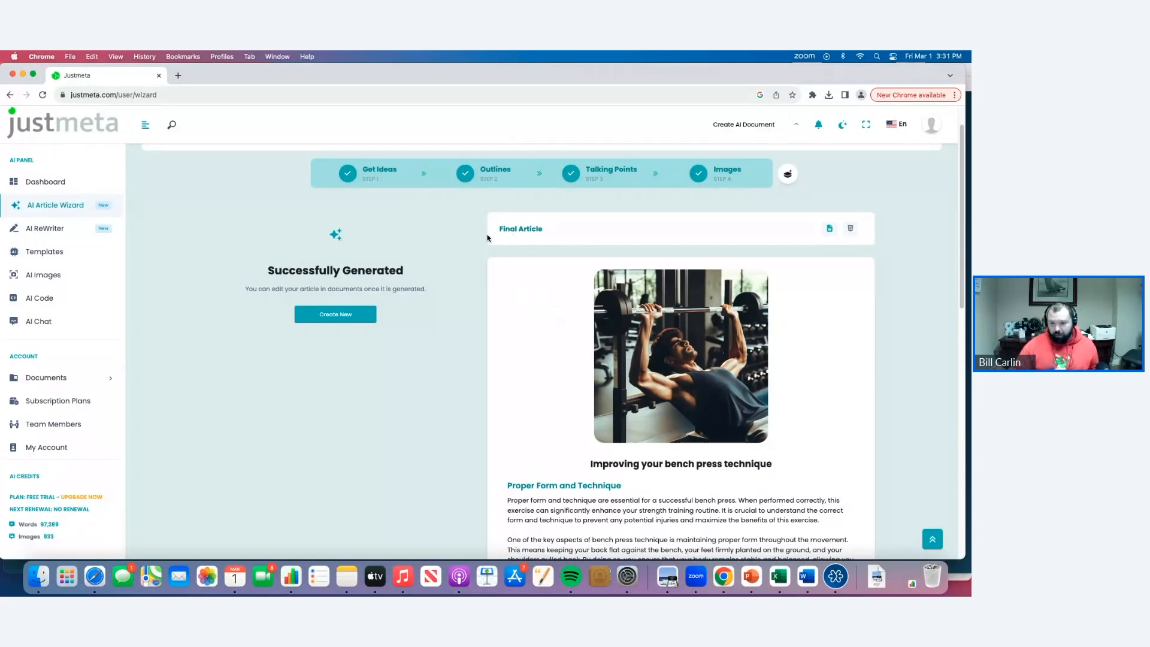
pyautogui.click(830, 229)
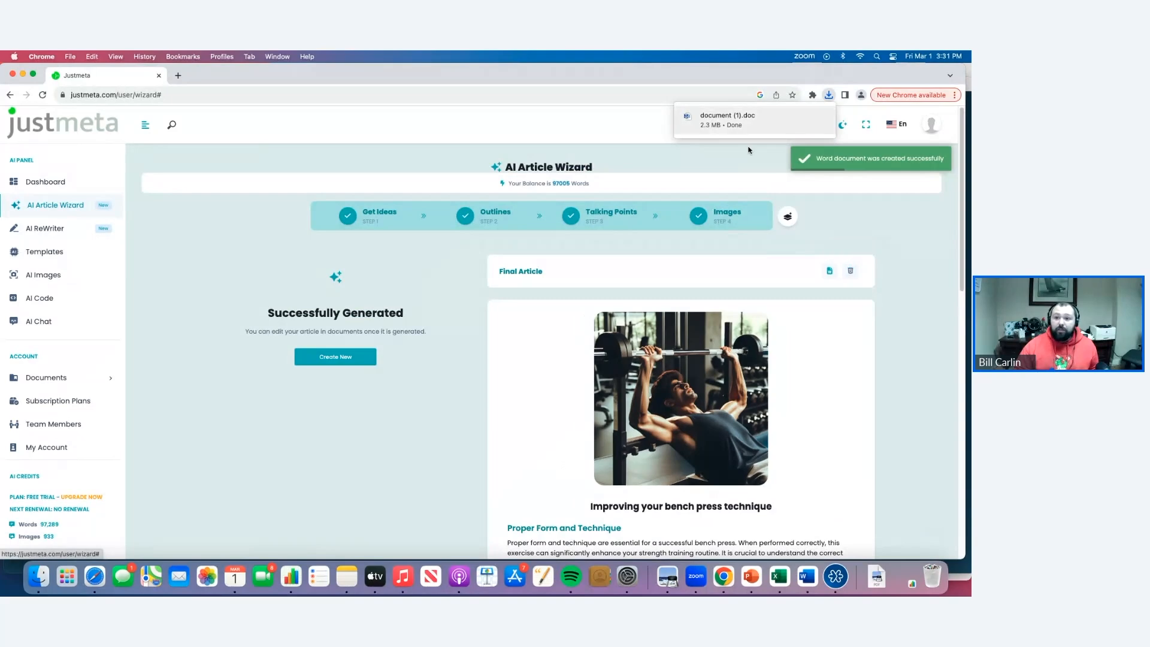
pyautogui.click(737, 119)
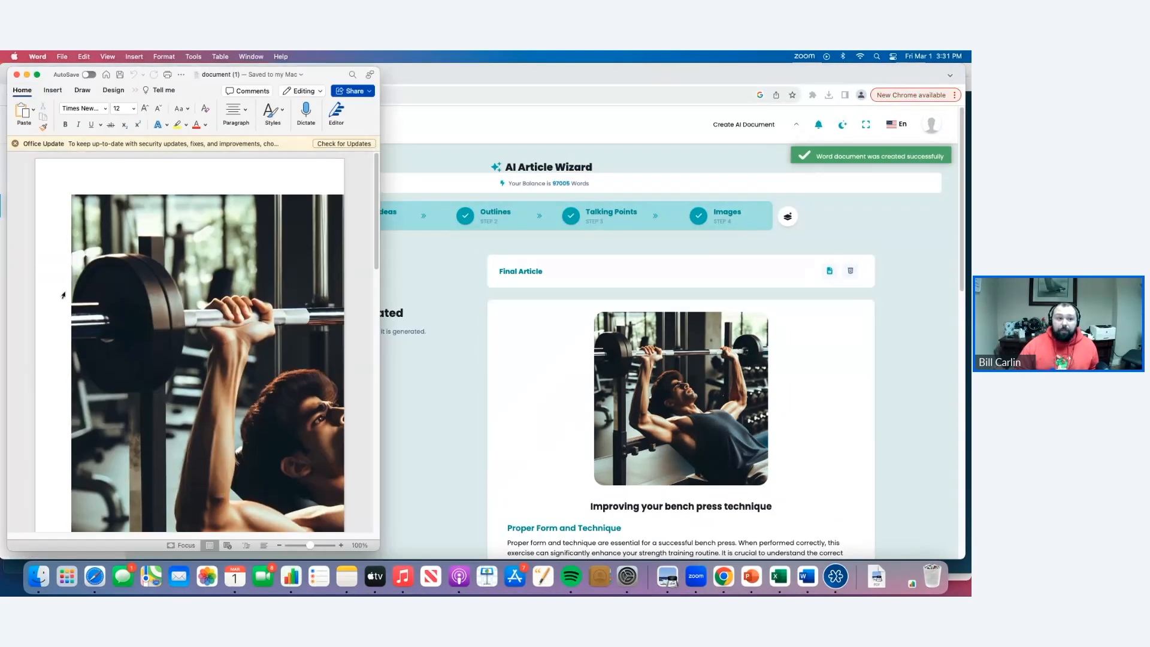
# Widen the document window and look through the exported article down to the "Importance of Sleep and Rest" section.
pyautogui.moveTo(399, 295); pyautogui.dragTo(888, 295)
pyautogui.scroll(-10, 415, 398)
pyautogui.scroll(-15, 414, 398)
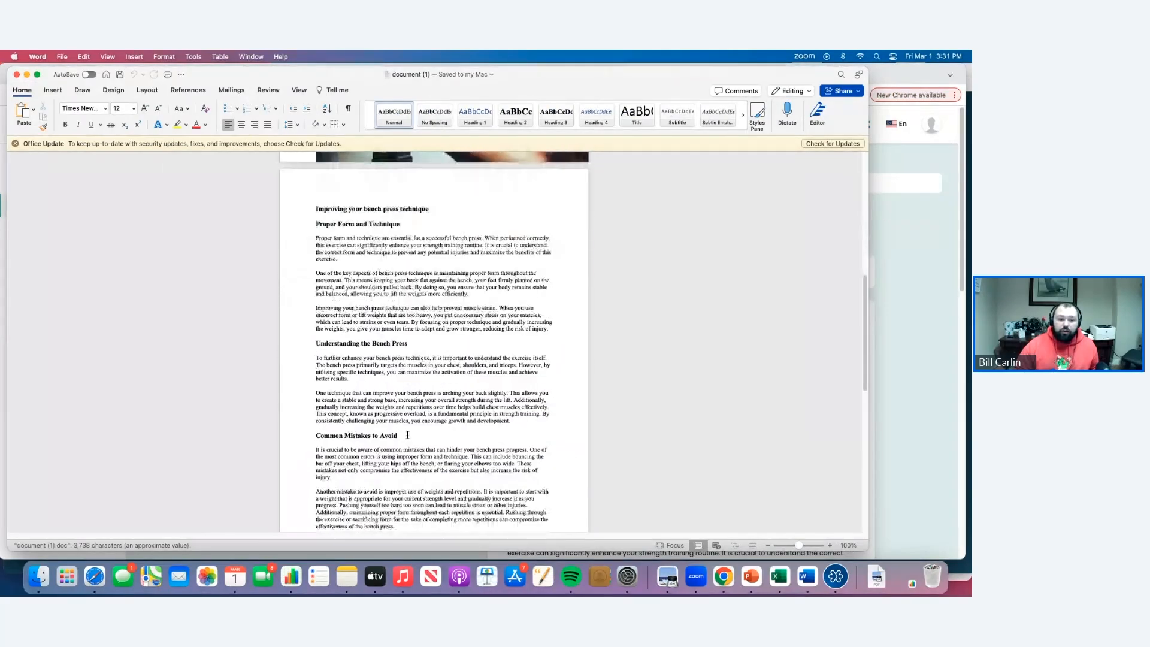
pyautogui.scroll(-5, 445, 455)
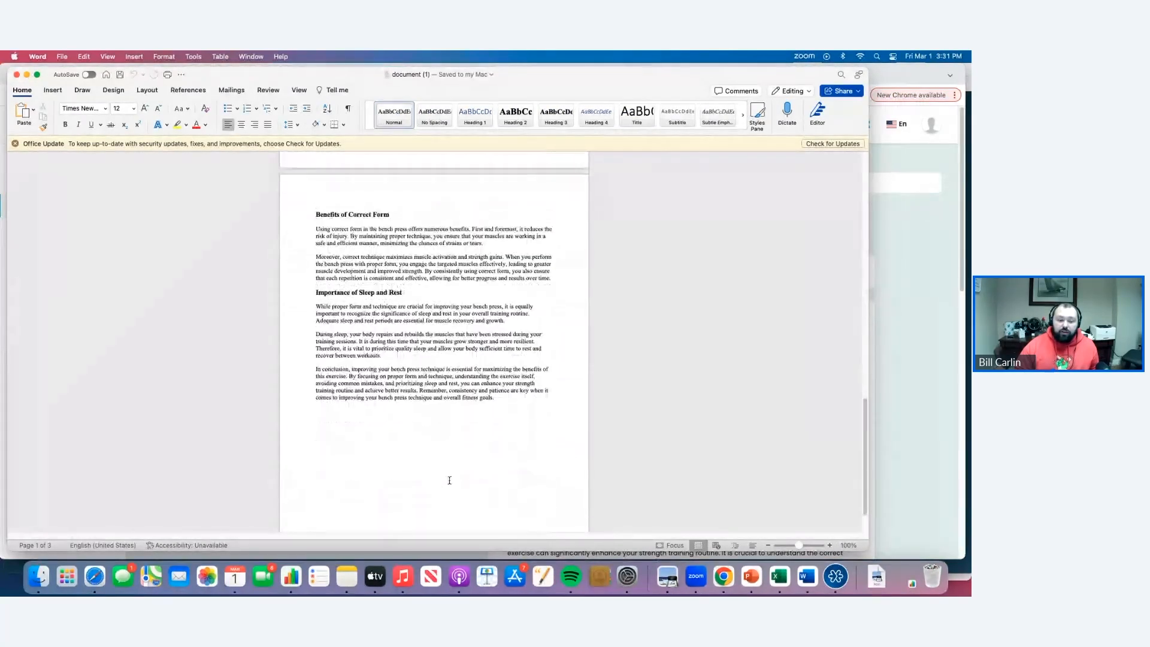
pyautogui.scroll(12, 502, 398)
pyautogui.scroll(4, 502, 398)
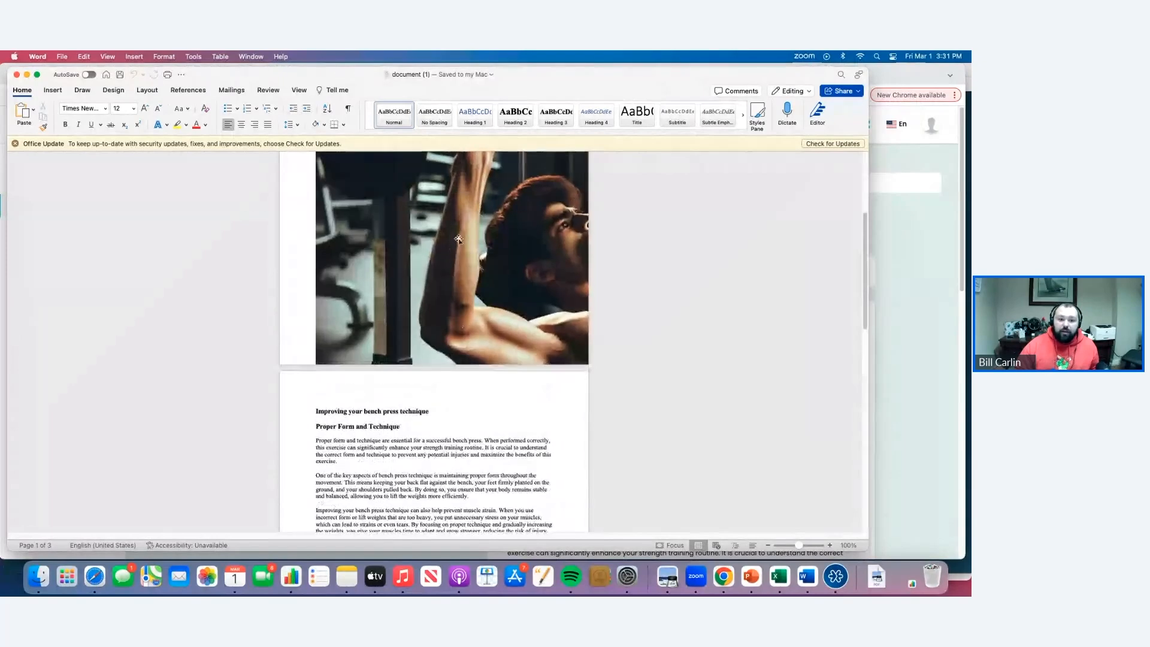
# Shrink the bench press image on the first page, check the article text below it, and switch back to Justmeta in Chrome.
pyautogui.rightClick(458, 238)
pyautogui.click(477, 256)
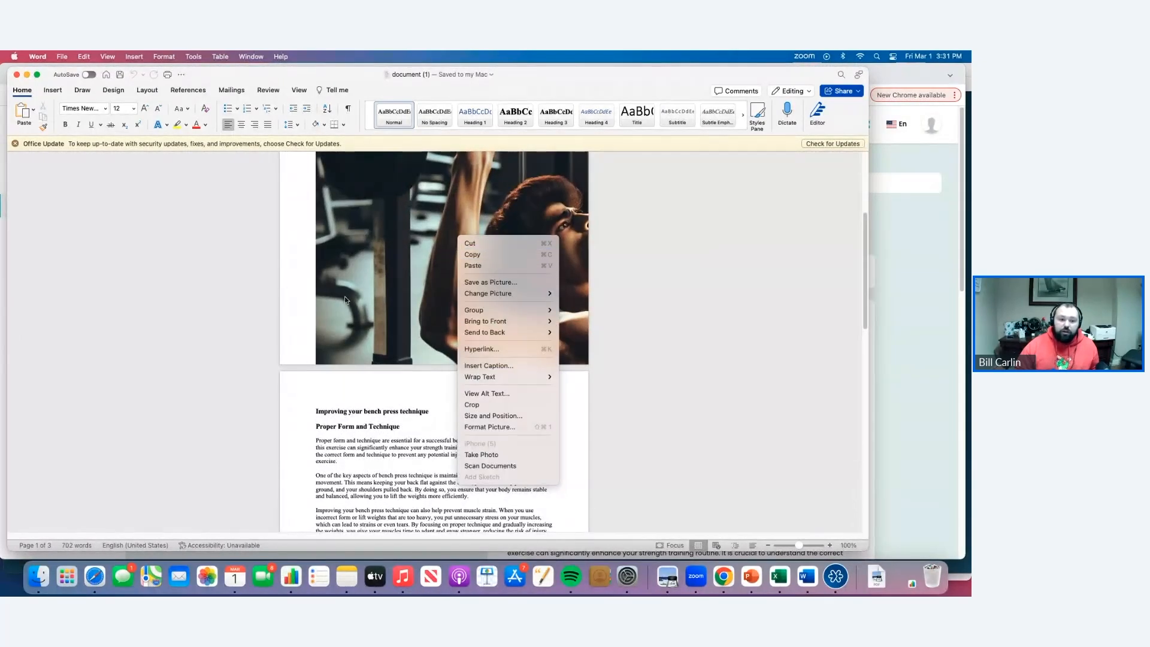
pyautogui.scroll(-2, 386, 316)
pyautogui.scroll(7, 386, 316)
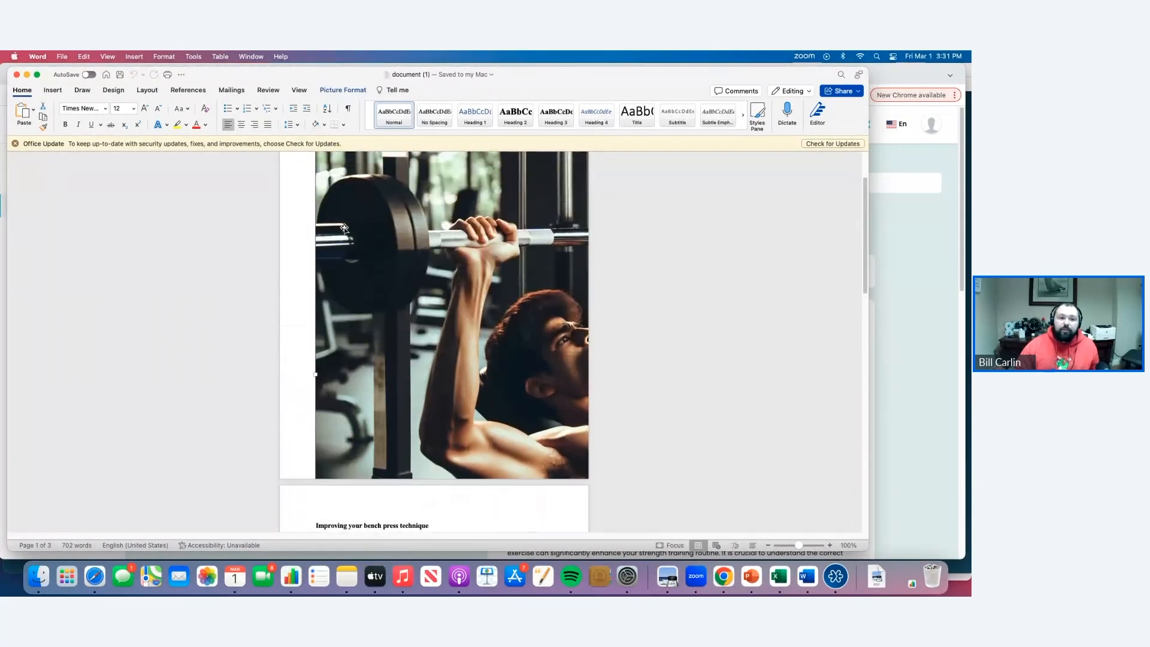
pyautogui.moveTo(315, 193); pyautogui.dragTo(644, 522)
pyautogui.scroll(-2, 484, 365)
pyautogui.scroll(-20, 485, 365)
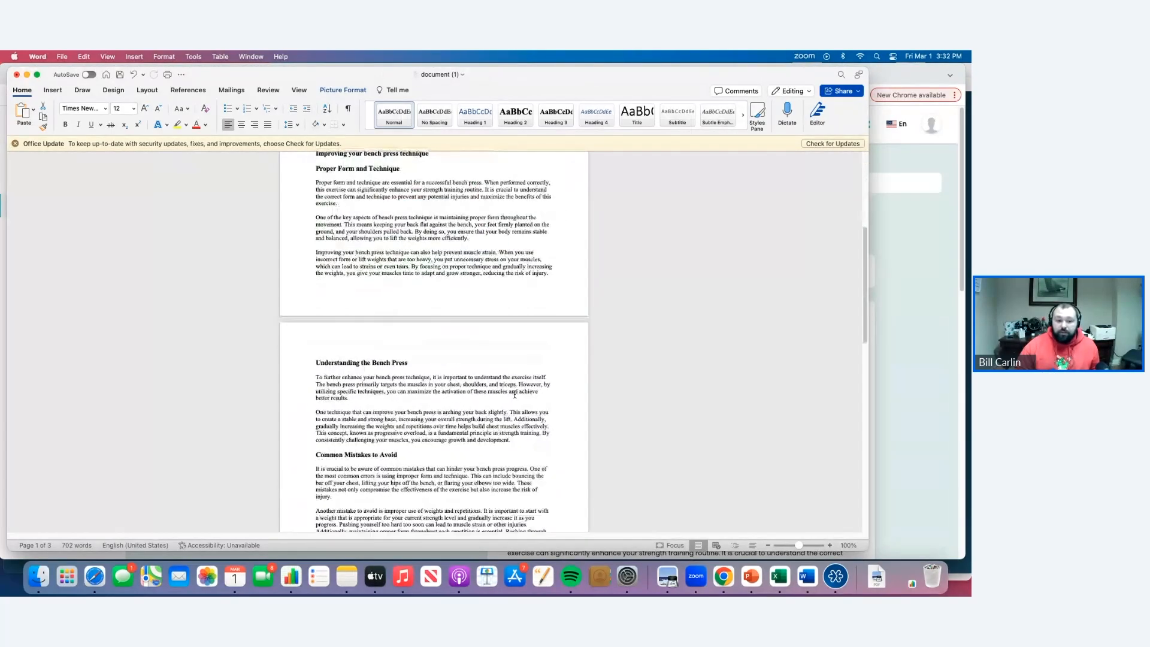
pyautogui.click(907, 307)
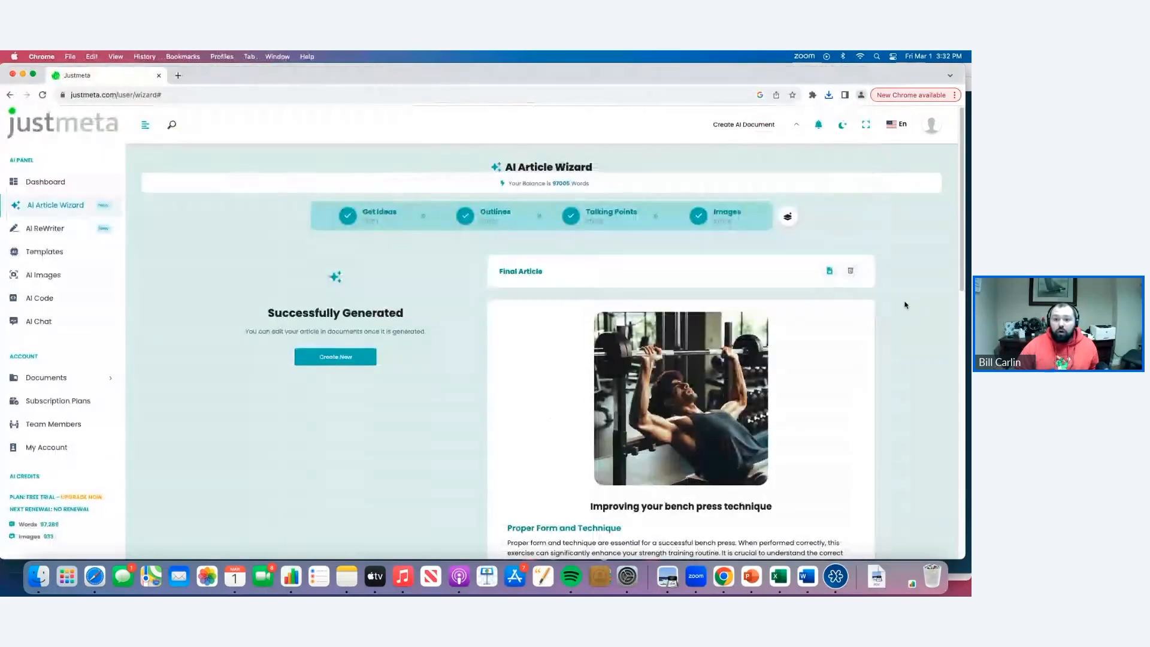